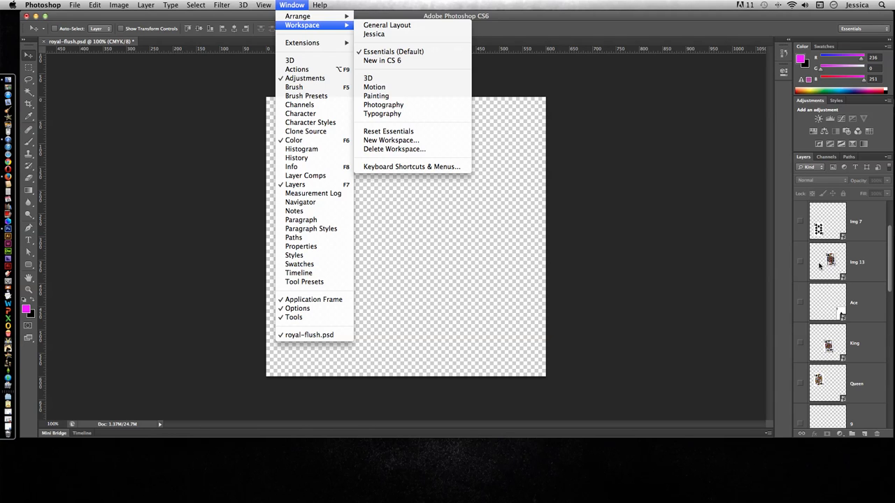
- Widen the Layers panel and confirm its options with the largest thumbnail size and Entire Document thumbnail contents
click(790, 251)
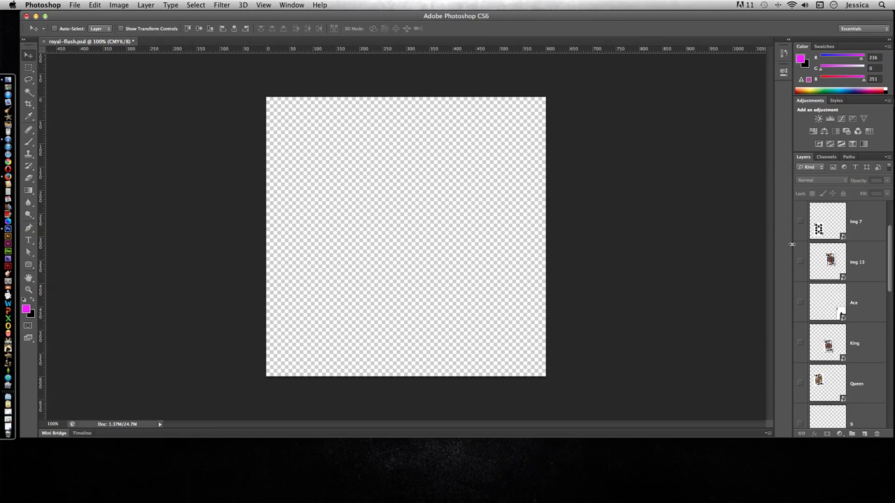
drag(794, 247, 671, 247)
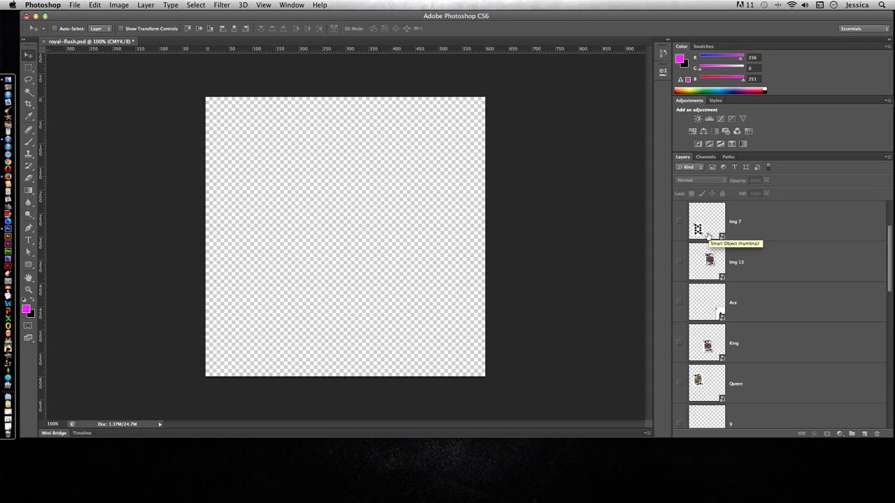
click(887, 158)
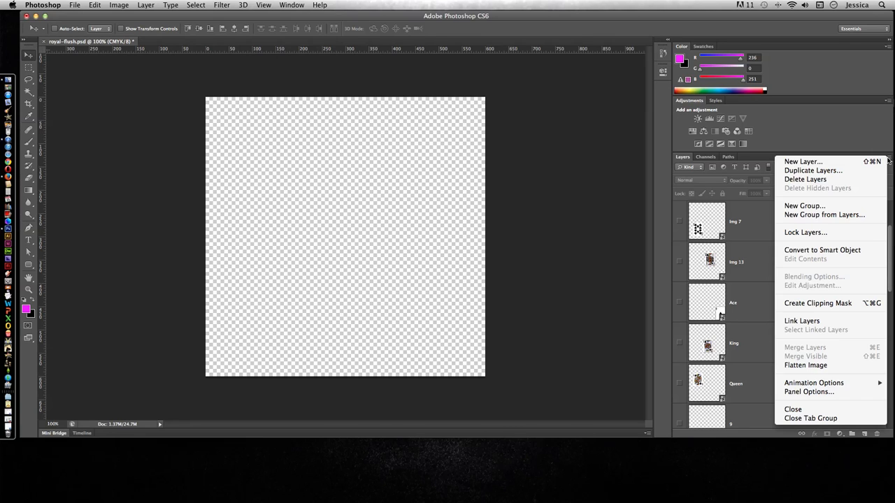
click(809, 392)
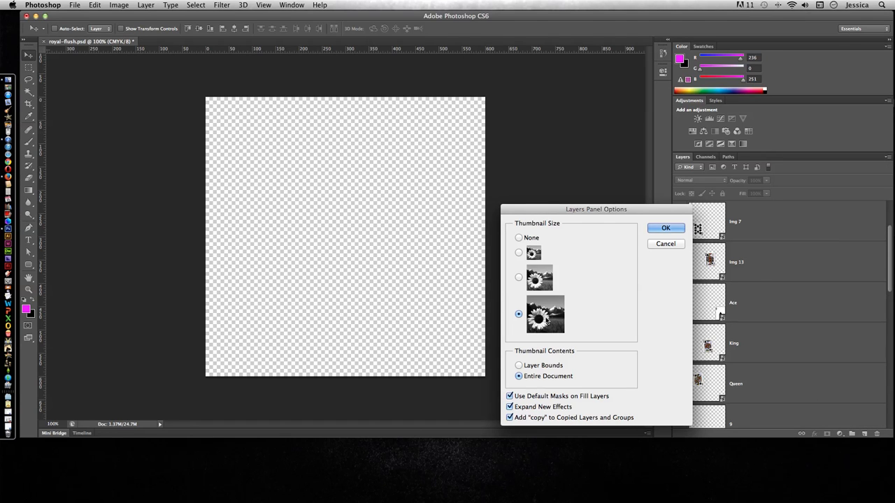
click(665, 228)
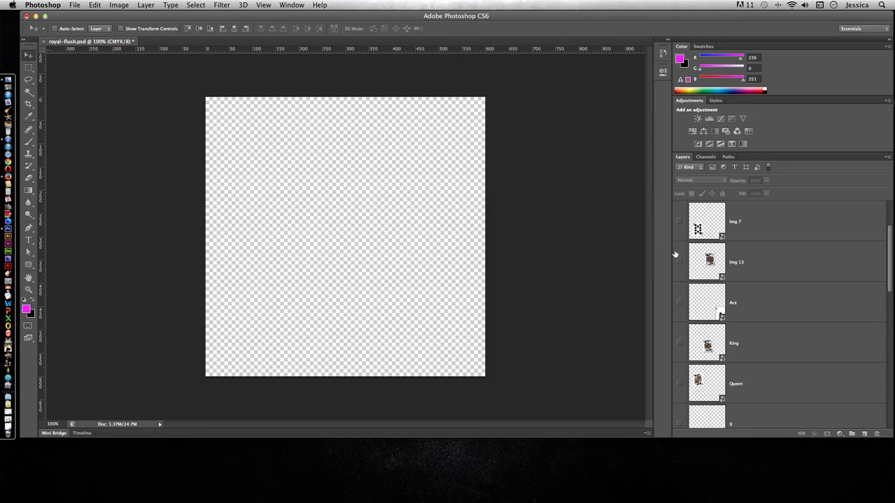
- Toggle the visibility of the Background layer off and on several times, finishing with the layer shown
scroll(721, 320, up, 2)
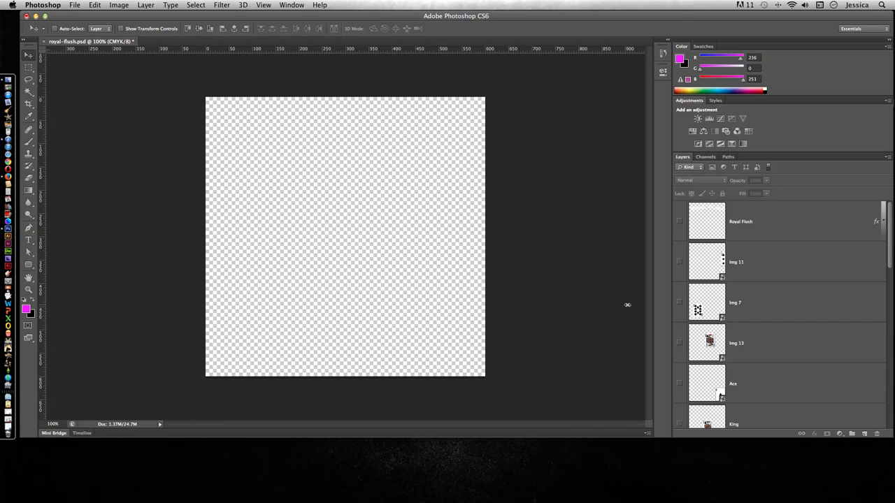
scroll(732, 313, down, 15)
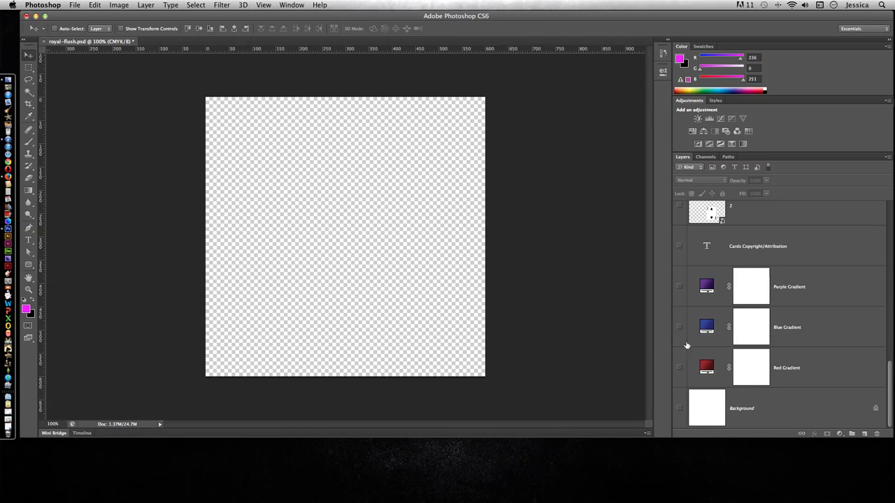
click(679, 408)
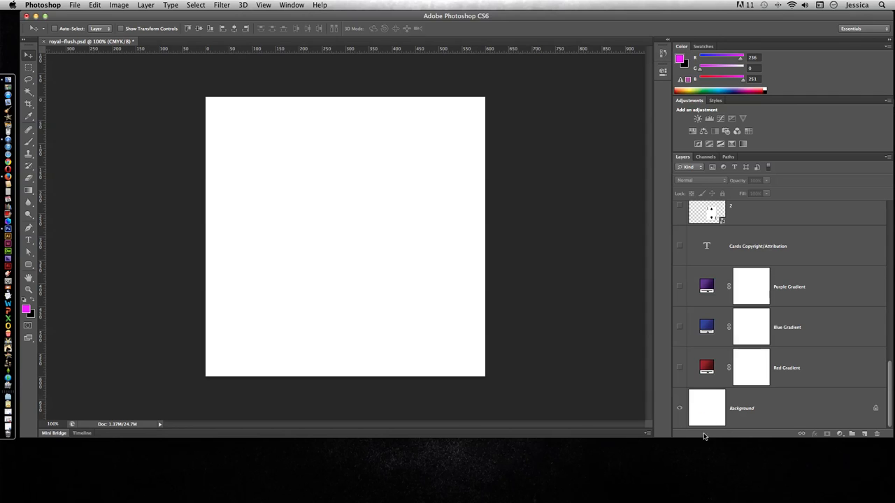
click(679, 408)
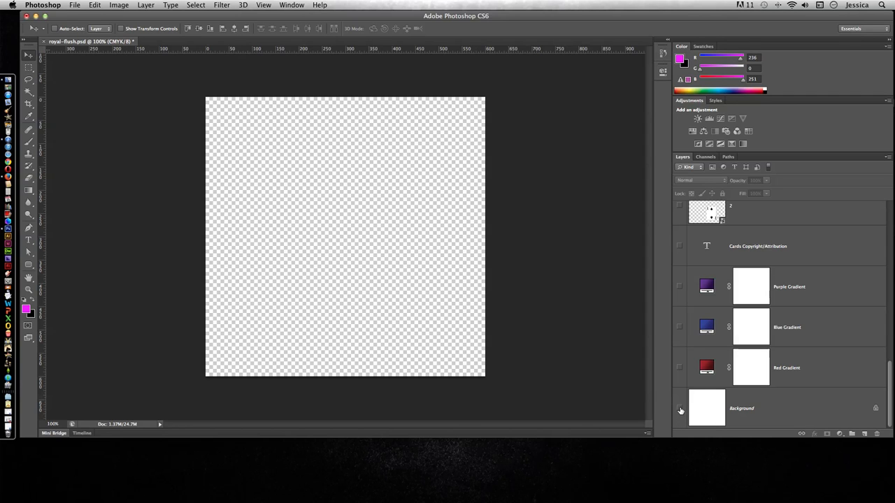
click(679, 409)
click(680, 408)
click(679, 409)
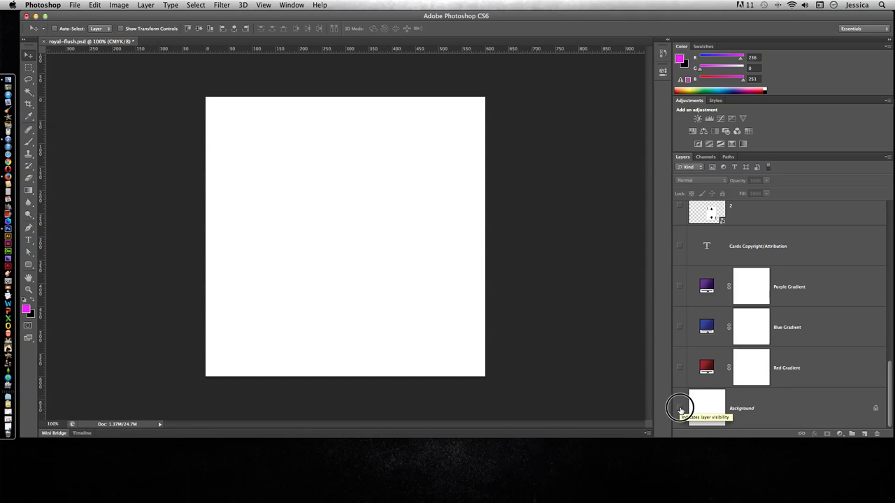
click(679, 409)
click(680, 409)
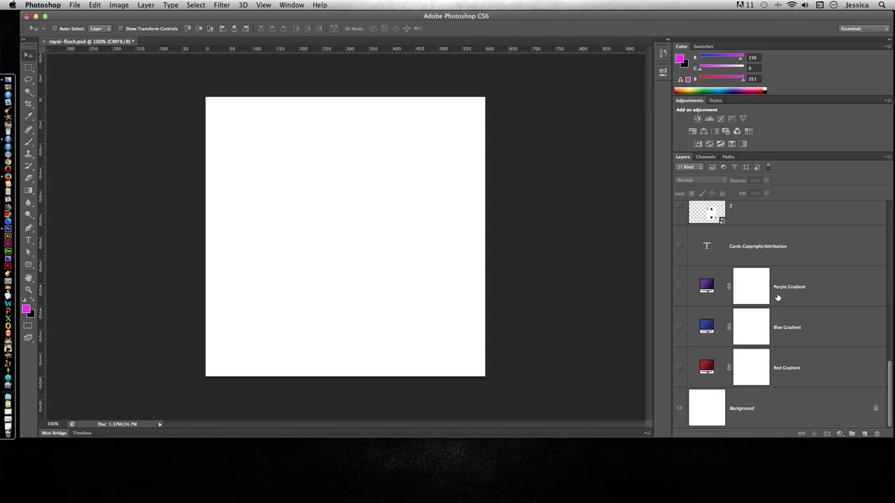
- Show the Red, Blue and Purple Gradient layers one after another, and hide Purple and Blue again so Red shows
click(679, 368)
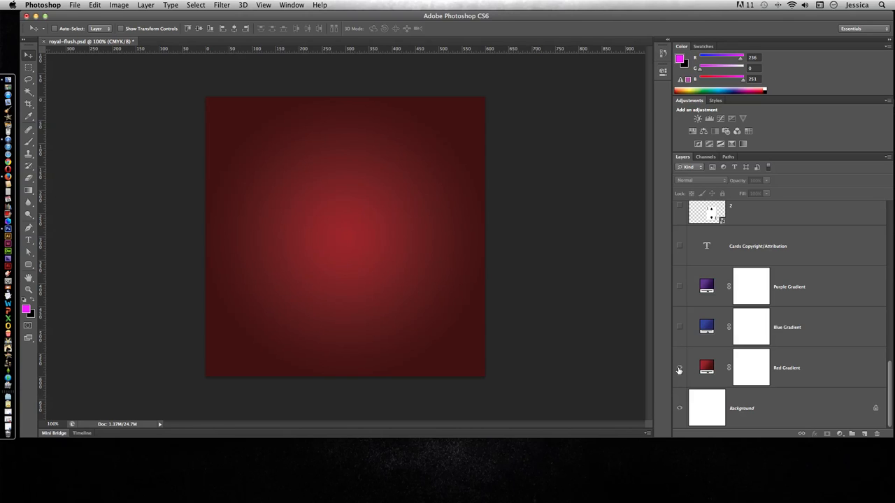
click(681, 328)
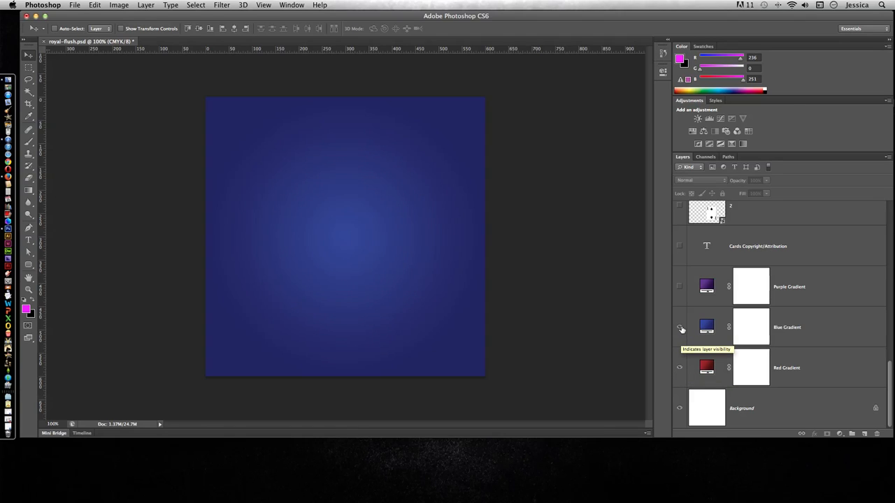
click(679, 288)
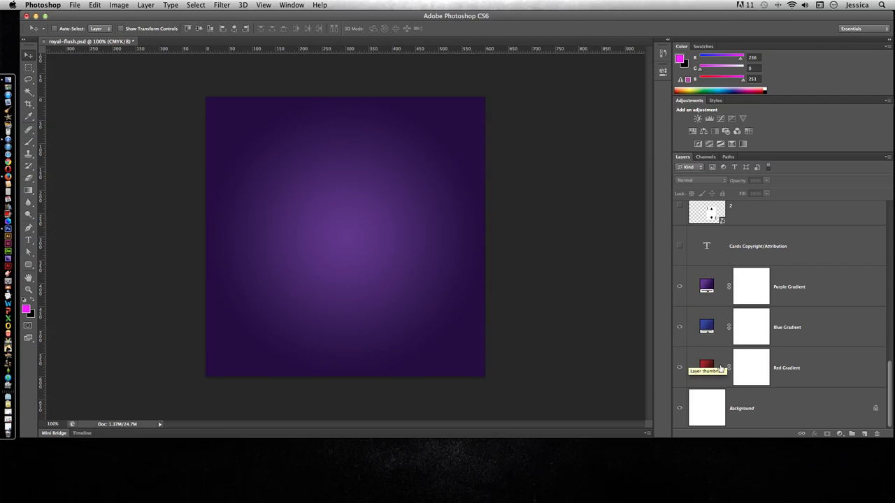
click(679, 288)
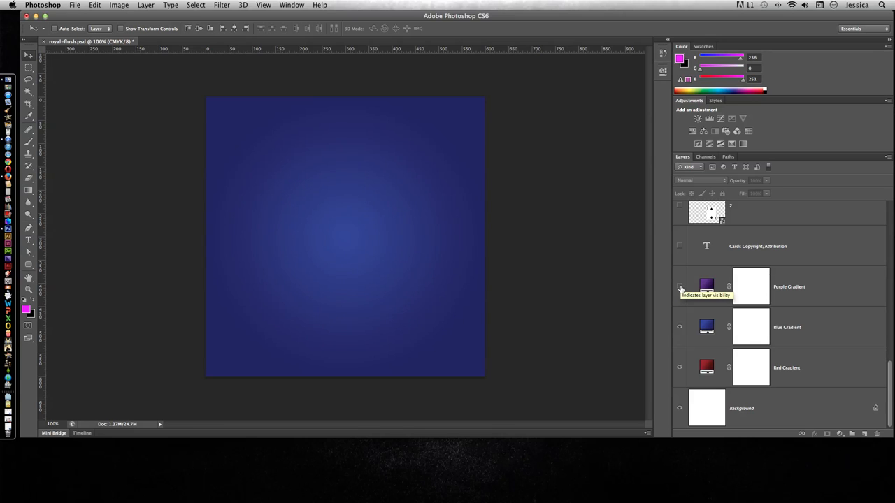
click(679, 328)
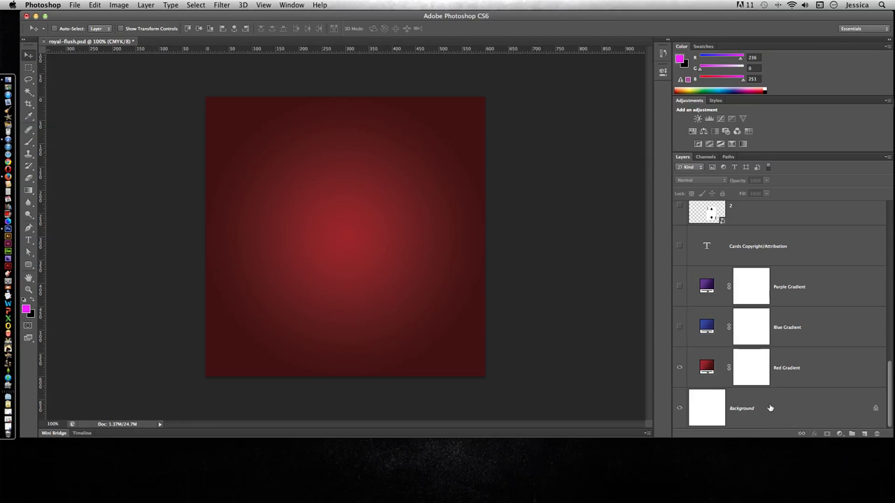
- Add a new layer directly above Background and rename it "Designer's Name"
click(744, 402)
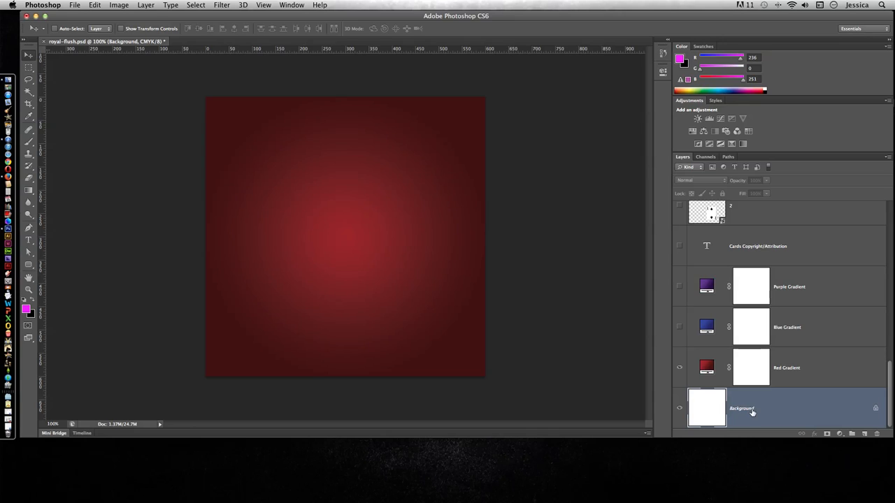
click(865, 434)
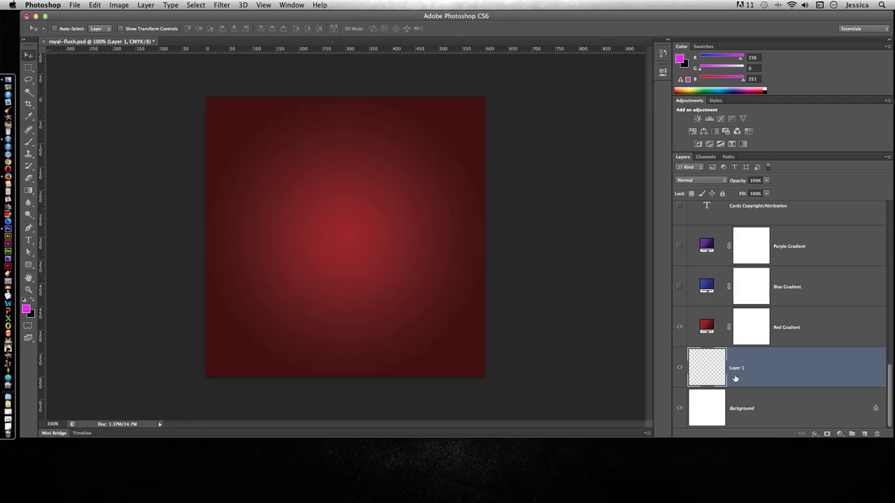
double_click(736, 370)
text(Designer's Name)
key(Return)
- Delete the "Designer's Name" layer
click(878, 434)
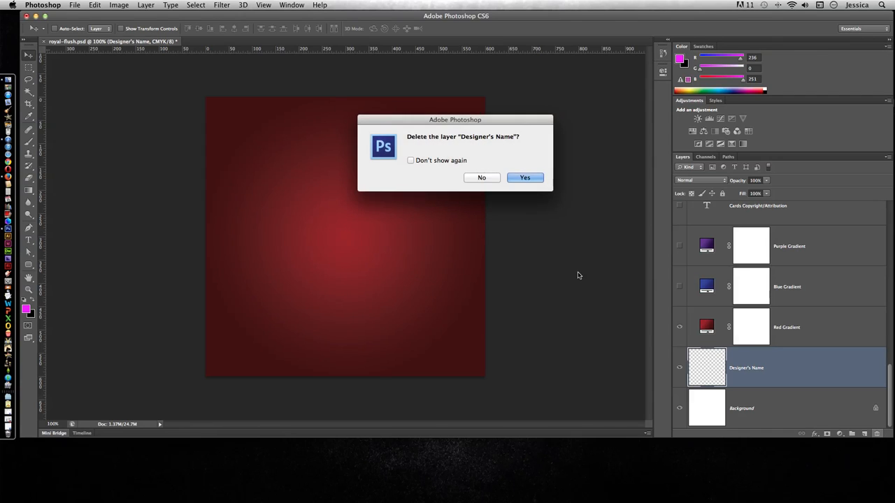
click(525, 178)
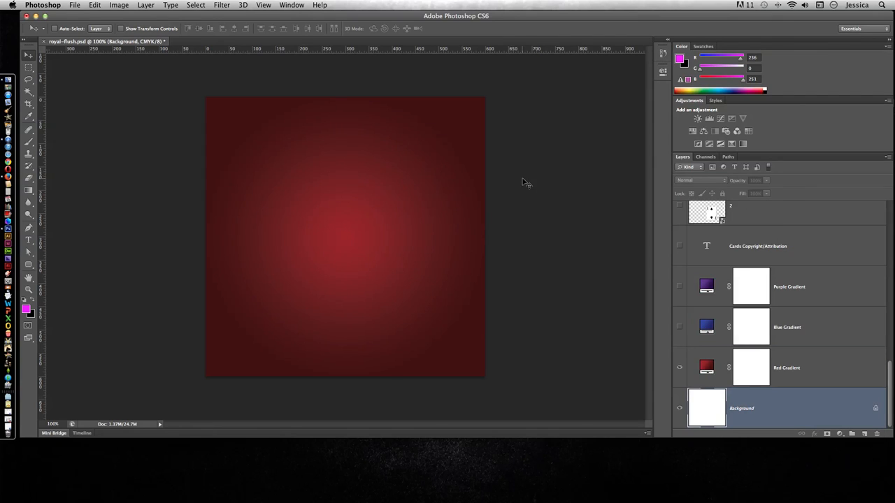
- Show the Purple Gradient and Blue Gradient layers, with Purple Gradient as the selected layer
click(678, 287)
click(679, 326)
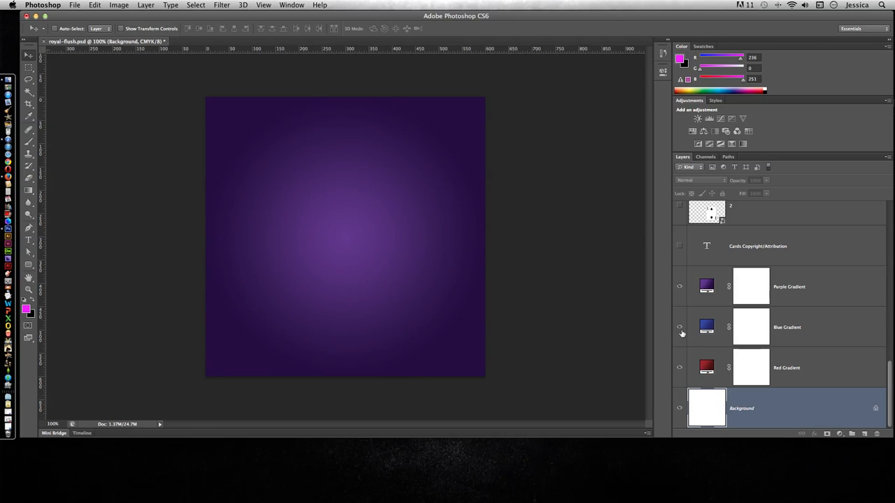
click(691, 290)
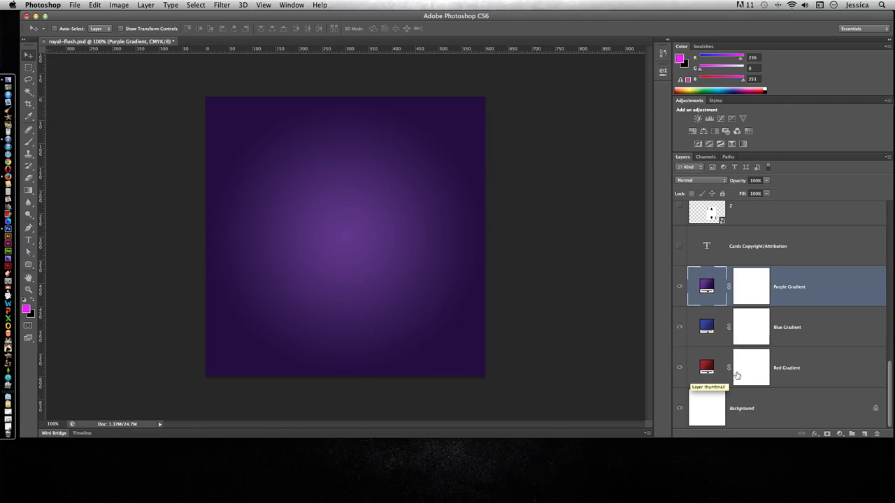
- Delete the Blue Gradient and Red Gradient layers
click(791, 340)
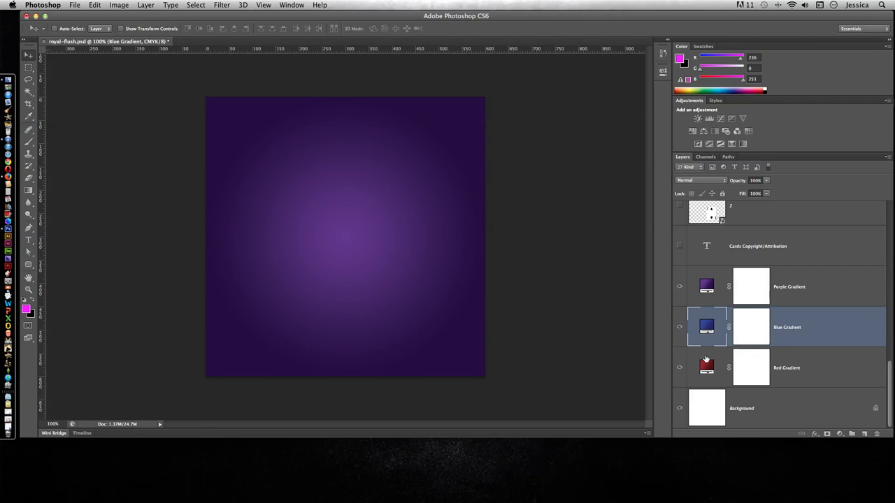
right_click(789, 340)
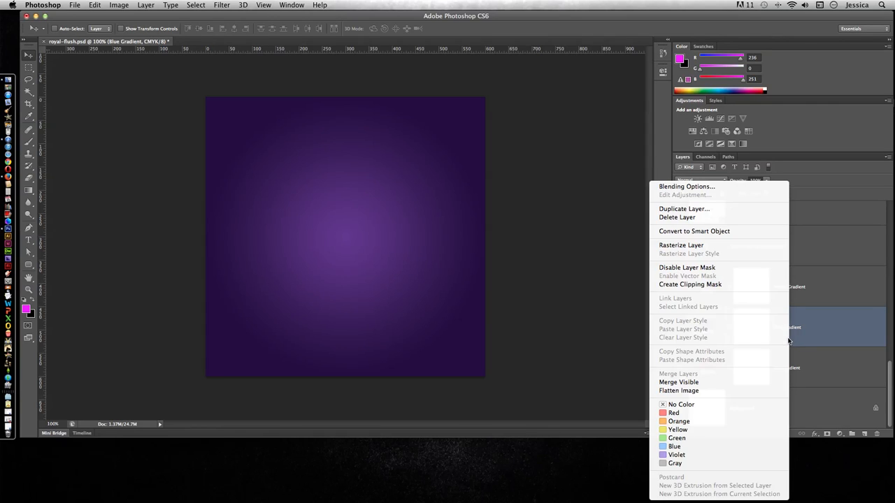
click(682, 220)
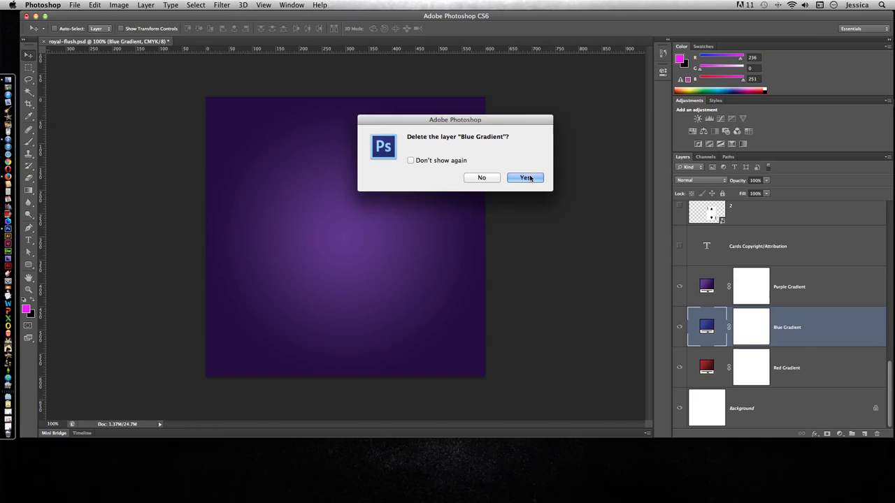
click(525, 178)
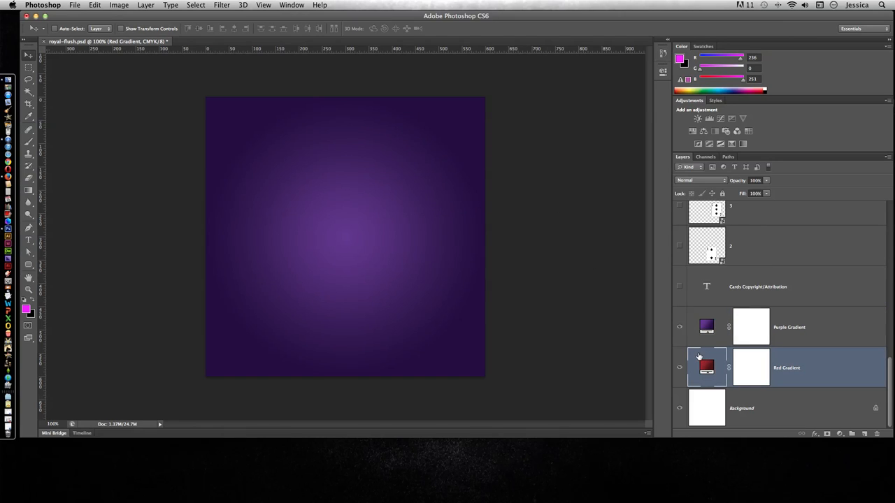
drag(698, 357, 879, 434)
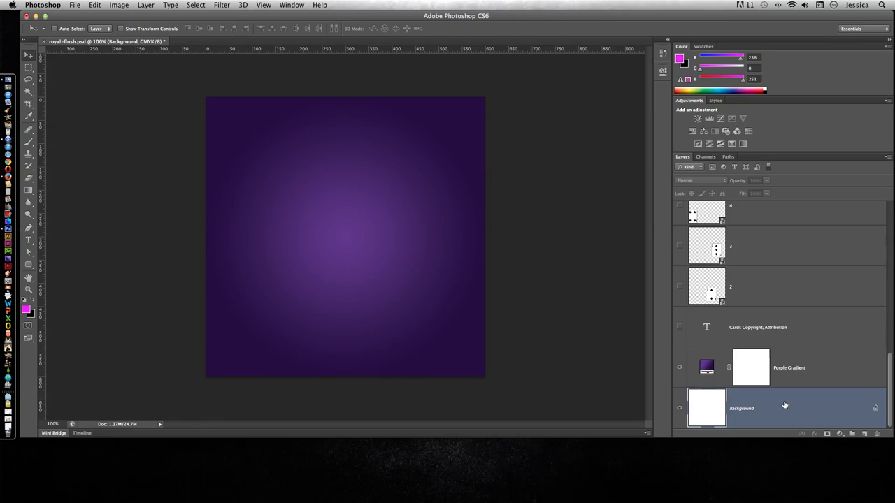
- Show the layer named 2 with the two of spades card and make it the active layer
click(790, 380)
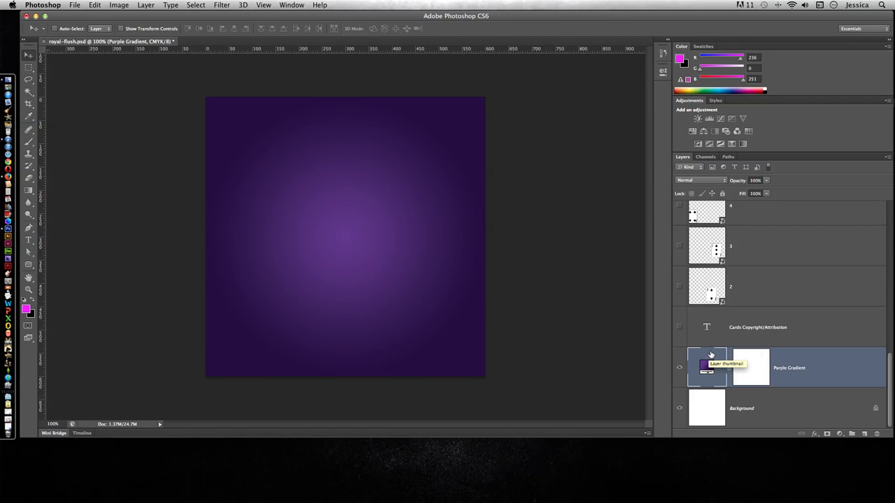
click(679, 287)
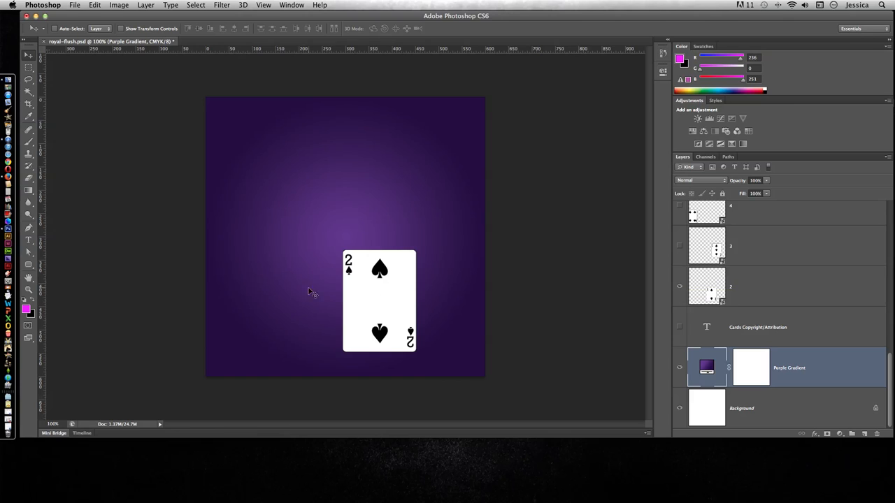
click(710, 288)
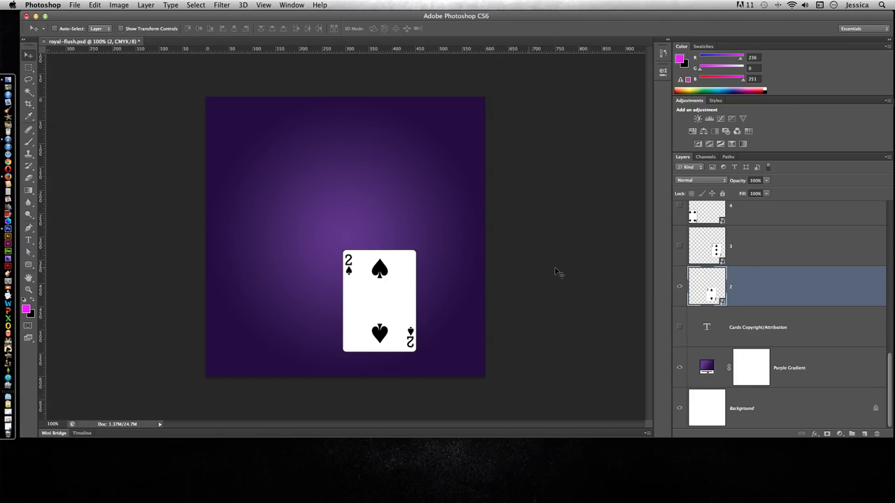
- Duplicate layer 2 and move the copied card to the left of the original and slightly higher
drag(704, 279, 865, 435)
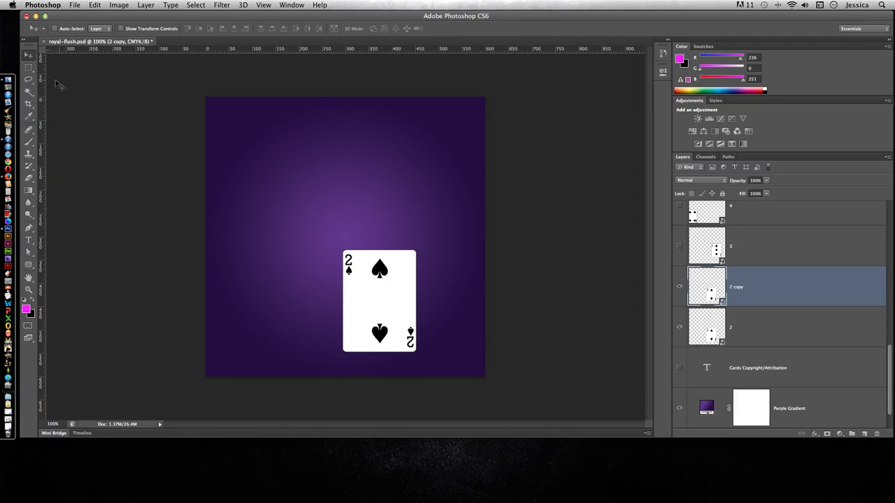
drag(406, 299, 316, 280)
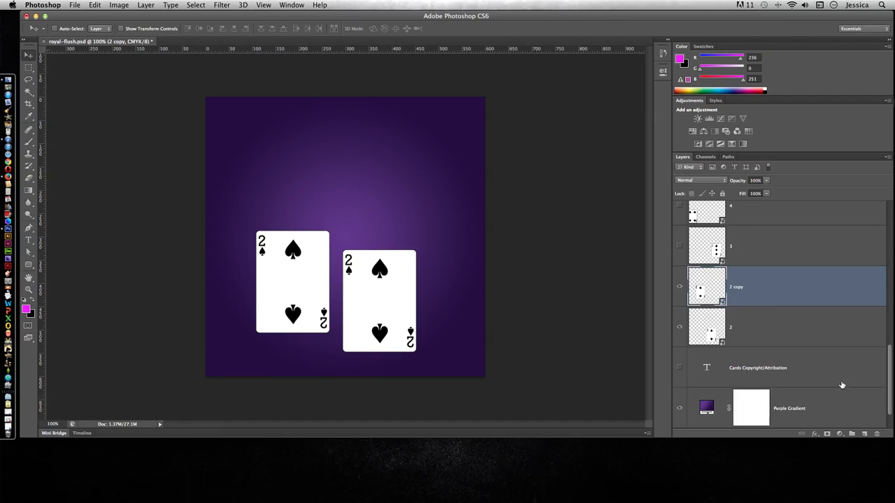
- Delete the duplicated two of spades layer
click(877, 434)
click(535, 181)
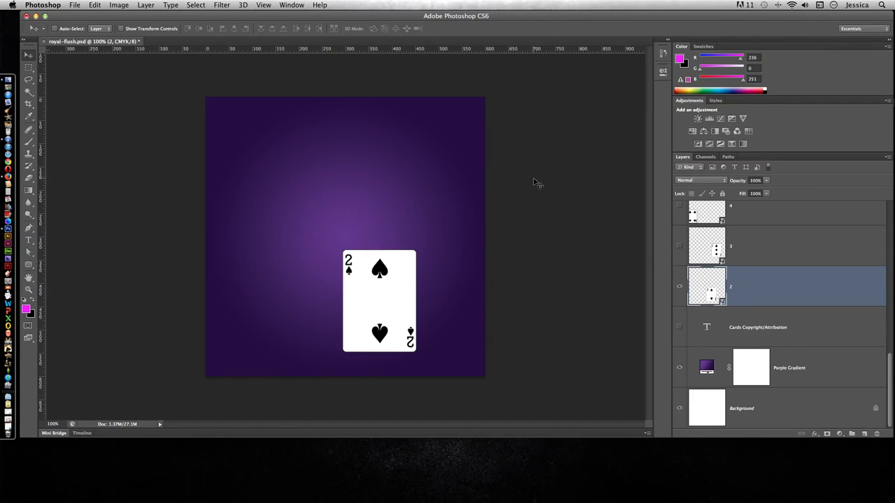
- Show the Cards Copyright/Attribution text layer on the canvas
click(680, 328)
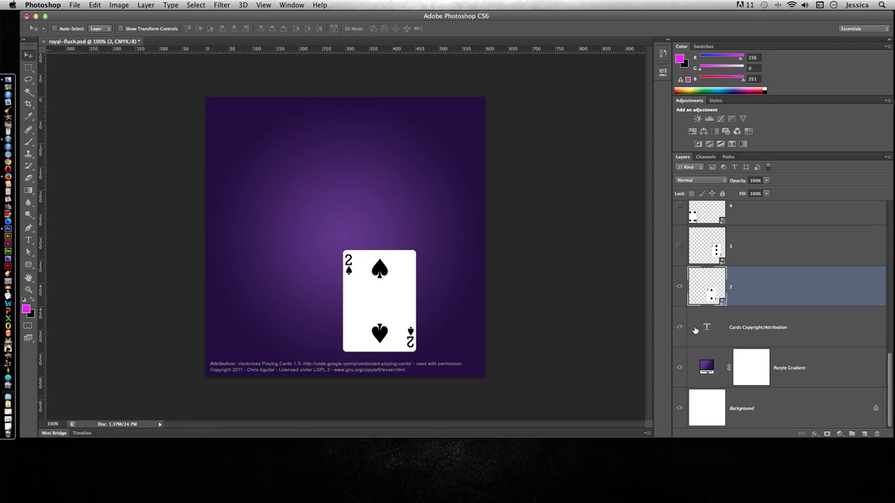
scroll(694, 330, up, 3)
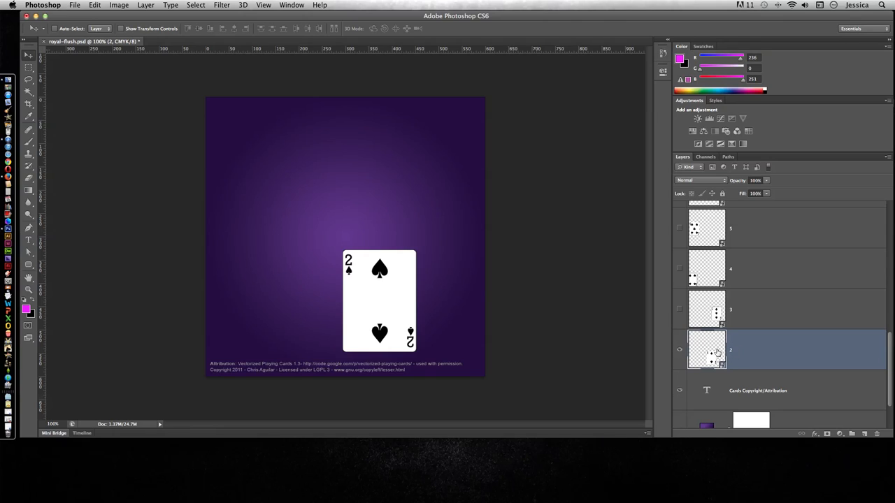
- Show the card layers 3, 4, 5, 7, 8 and 9 on the canvas
click(679, 309)
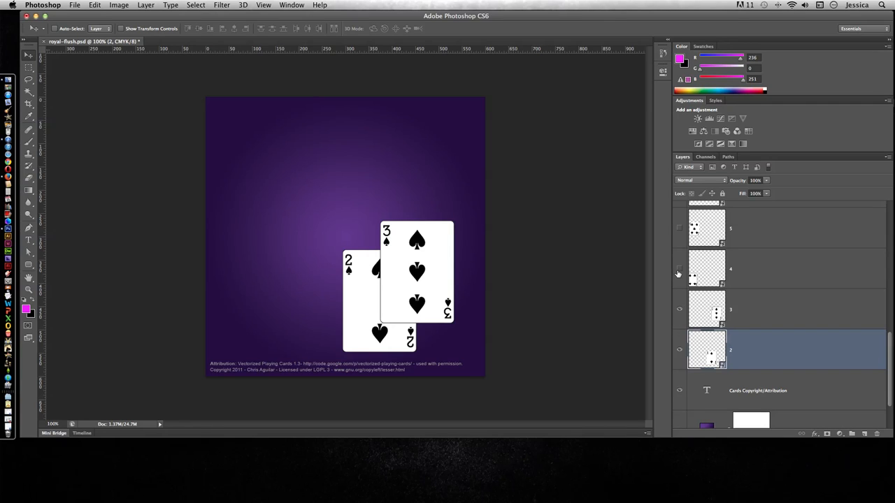
click(679, 271)
click(679, 229)
scroll(682, 230, up, 5)
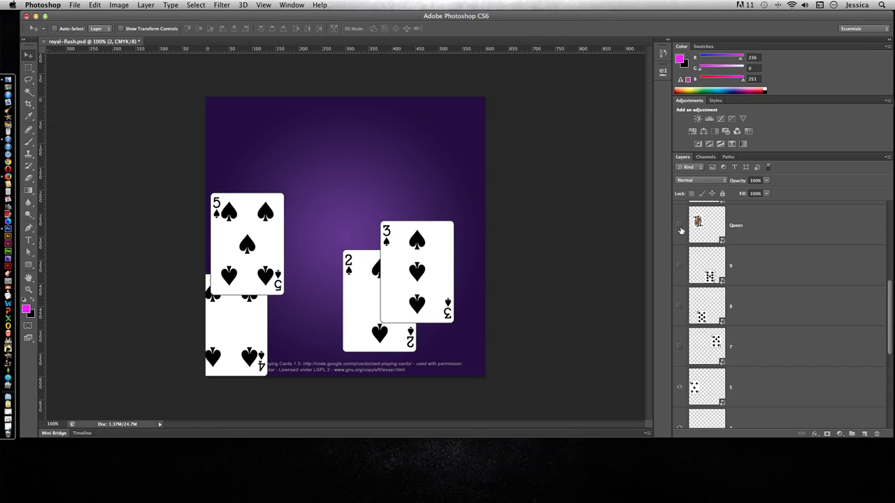
click(679, 347)
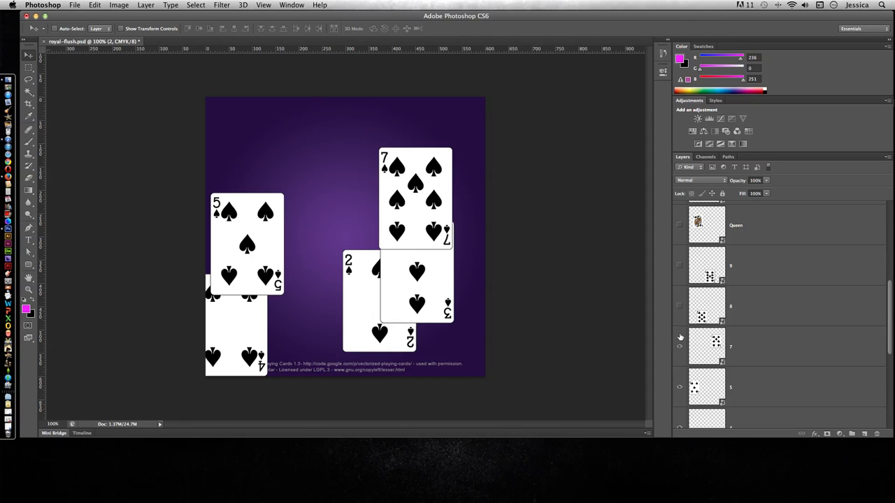
click(679, 307)
click(679, 266)
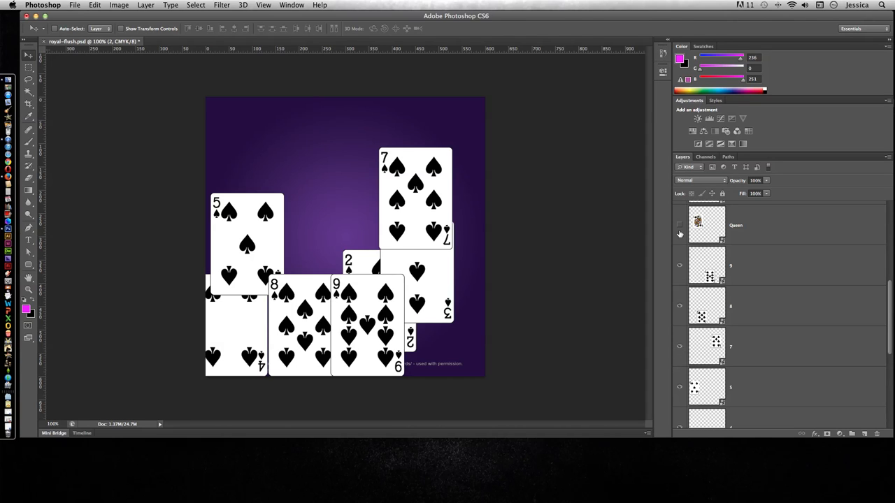
- Show the Queen, King and Ace card layers on the canvas
click(679, 226)
scroll(692, 266, up, 4)
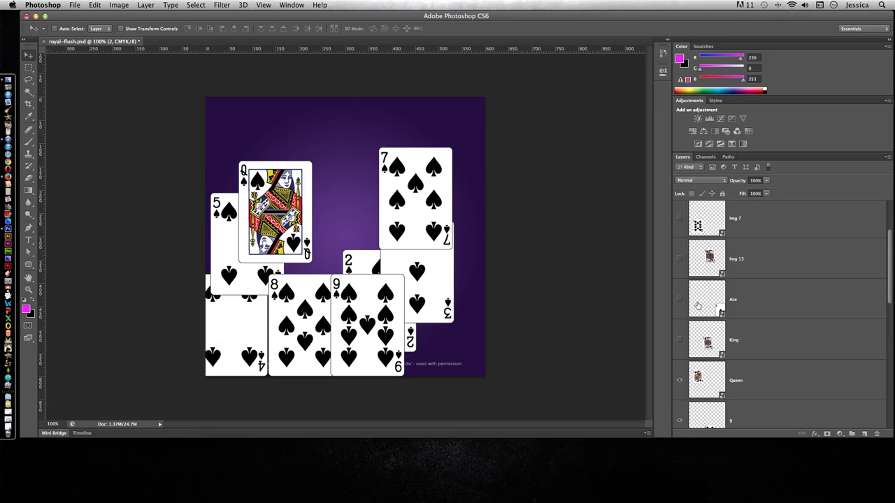
click(680, 341)
click(679, 301)
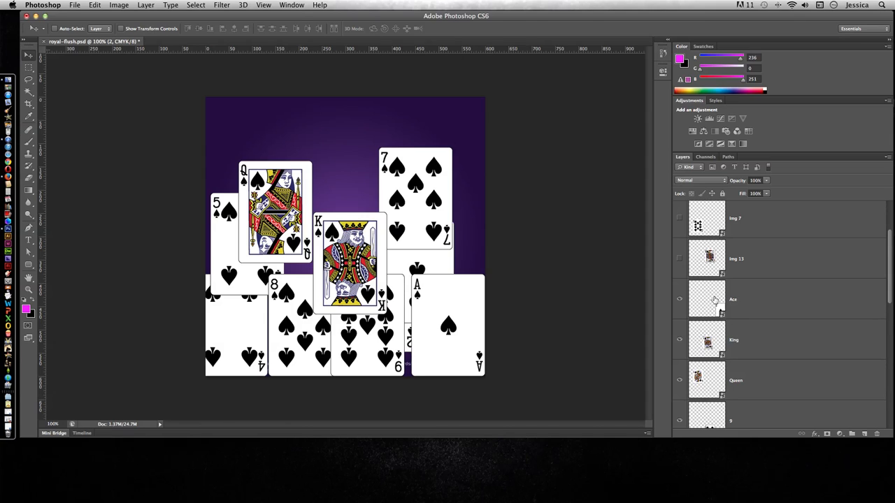
- Show the Img 13 layer and rename it Jack
scroll(703, 305, up, 2)
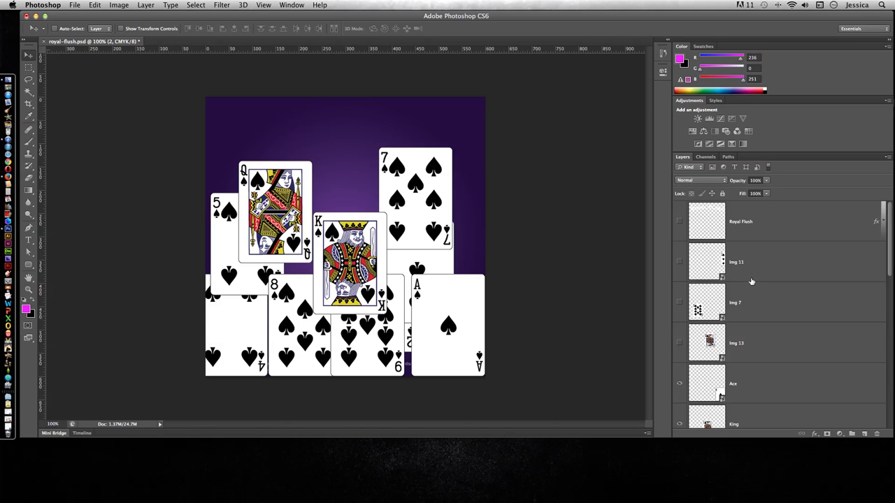
click(679, 343)
click(679, 343)
click(678, 343)
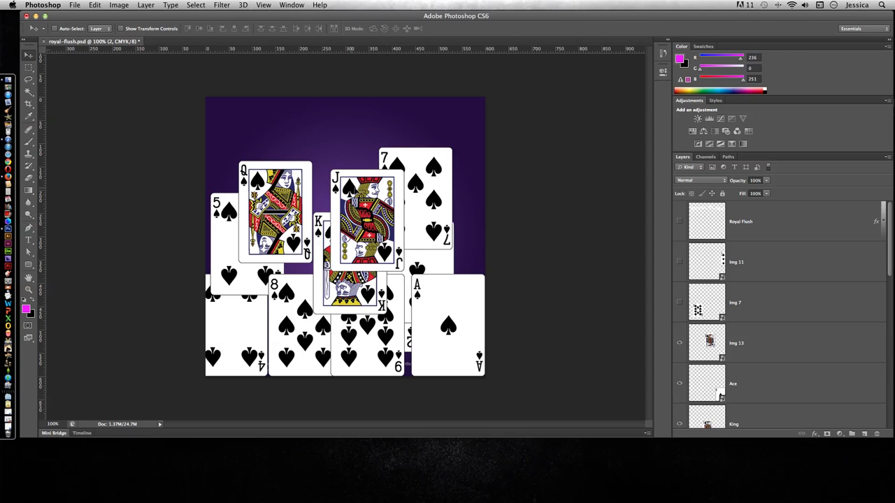
double_click(737, 344)
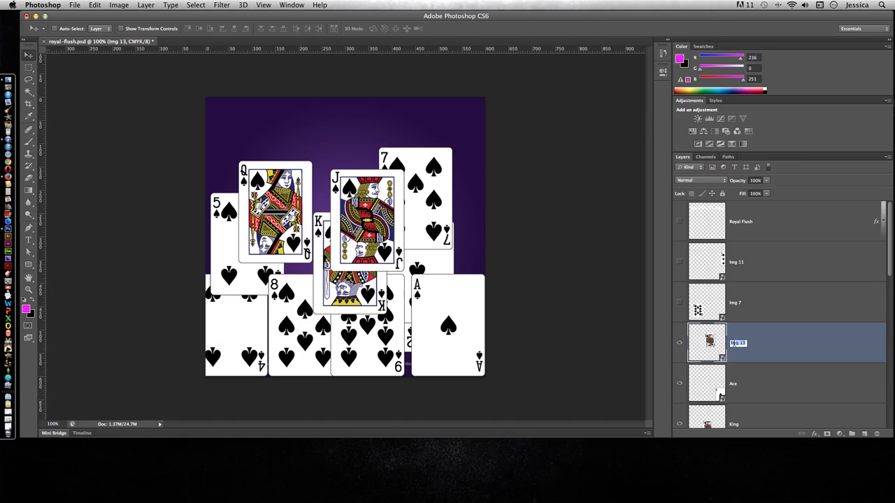
key(BackSpace)
text(Jack)
key(Return)
- Show the Img 7 layer and rename it 10
click(679, 303)
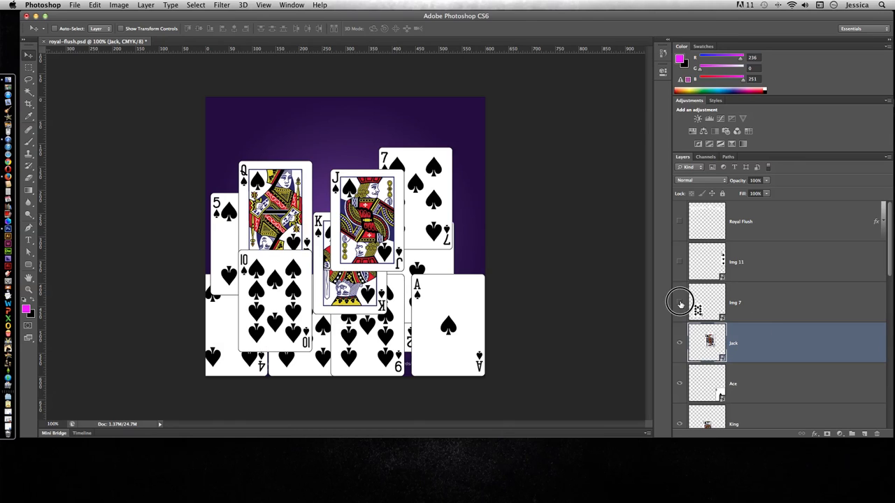
click(679, 304)
double_click(735, 303)
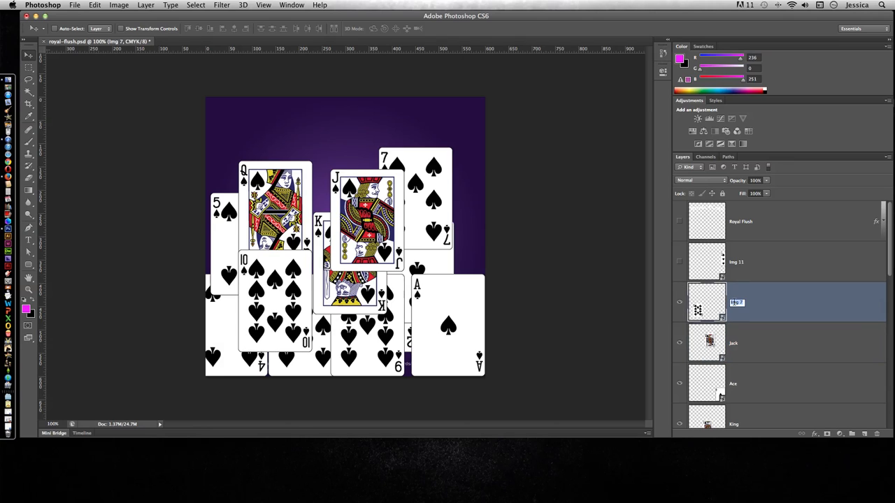
text(T)
key(Return)
- Show the Img 11 layer and rename it 6
click(678, 261)
click(678, 261)
click(679, 262)
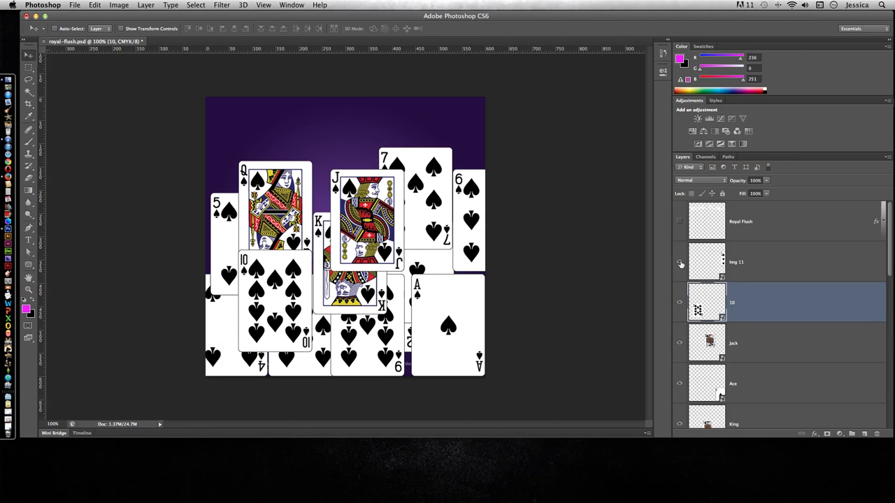
double_click(734, 263)
text(6)
key(Return)
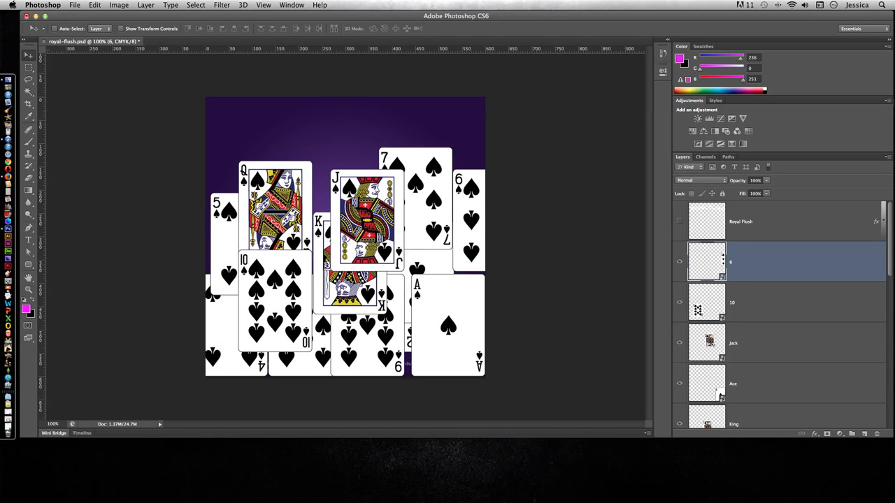
- Toggle layer 6 off and back on, and show the Royal Flush title layer
click(680, 261)
click(681, 262)
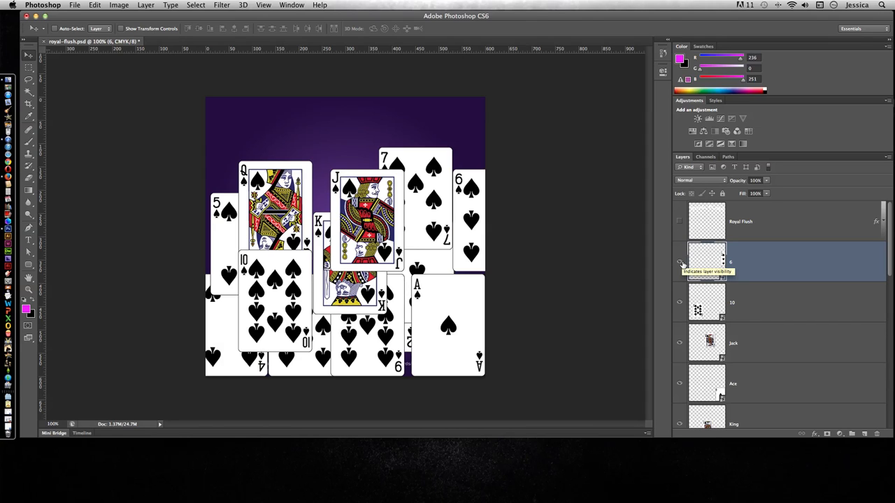
click(678, 221)
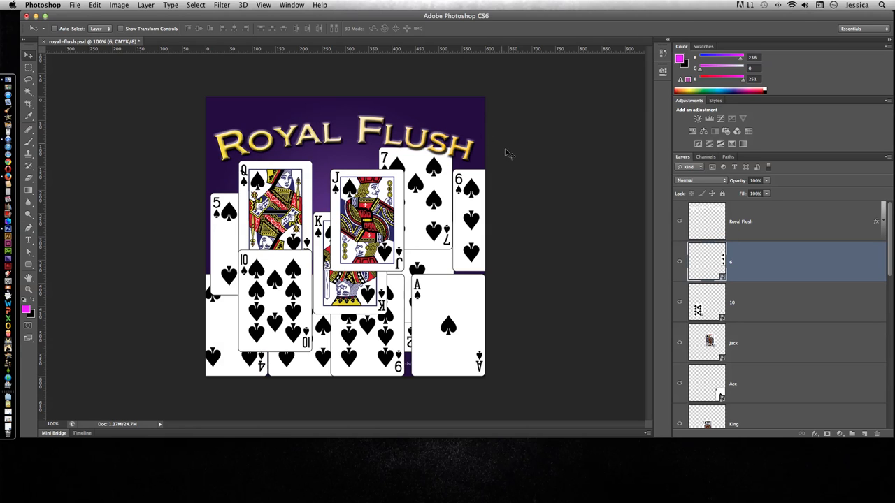
- Move layer 6 down the layer stack so it sits between layers 7 and 5
scroll(737, 288, down, 10)
scroll(736, 288, down, 5)
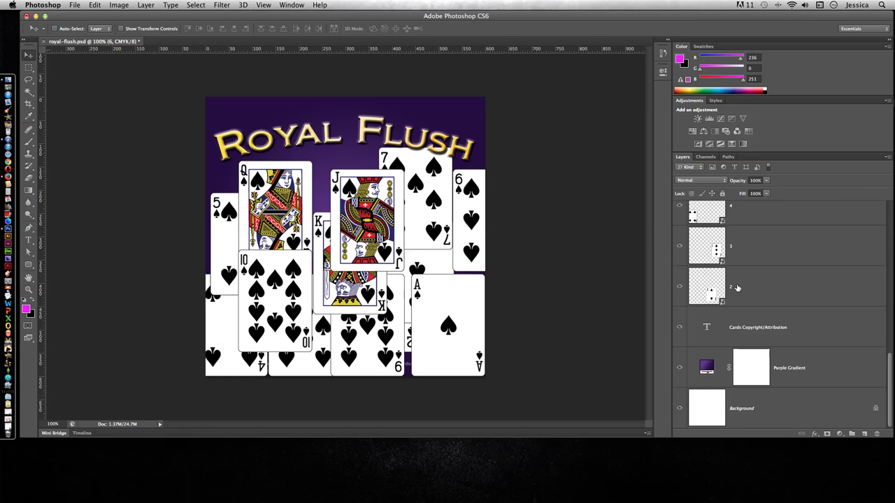
scroll(694, 371, up, 15)
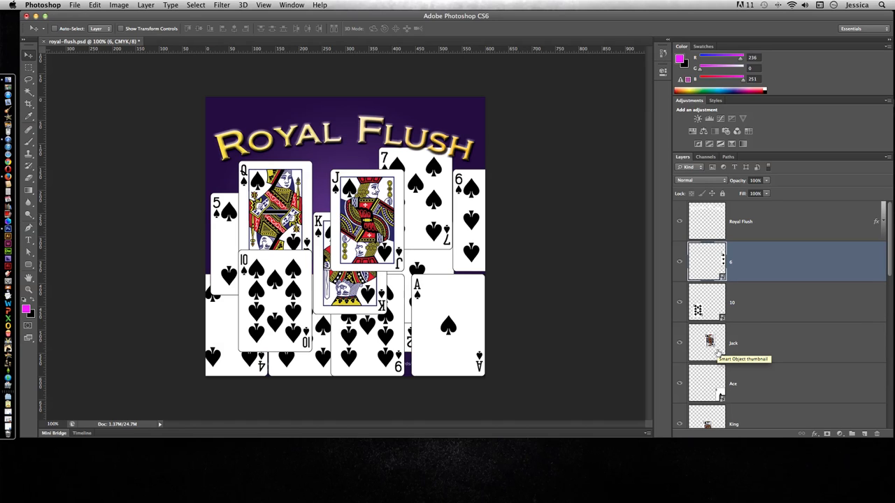
drag(704, 265, 735, 313)
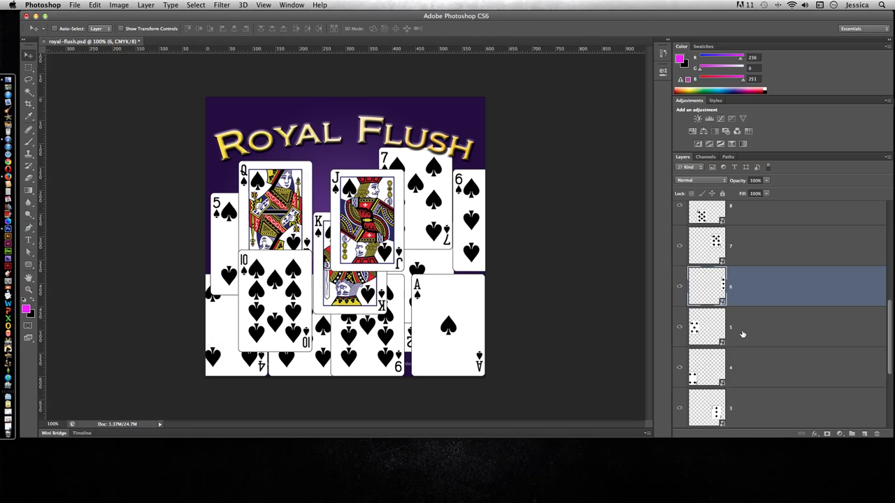
- Move the Jack layer down the layer stack to directly below the Queen layer
scroll(742, 334, up, 10)
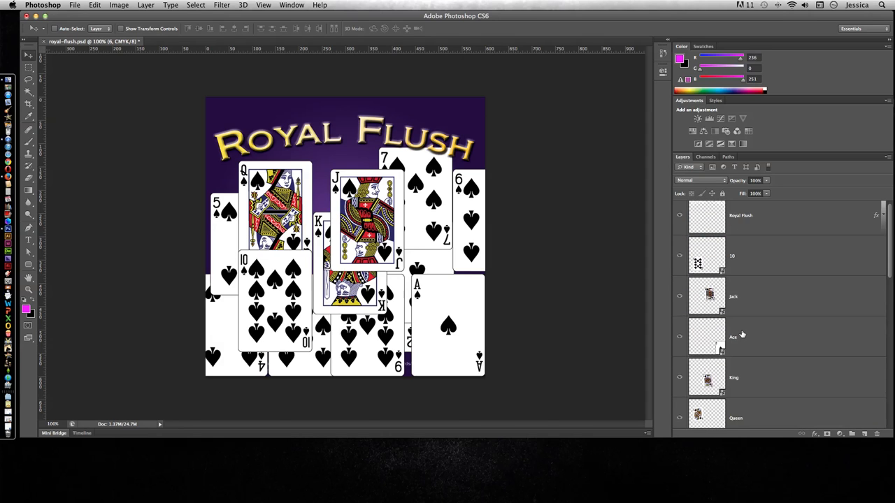
scroll(741, 334, up, 1)
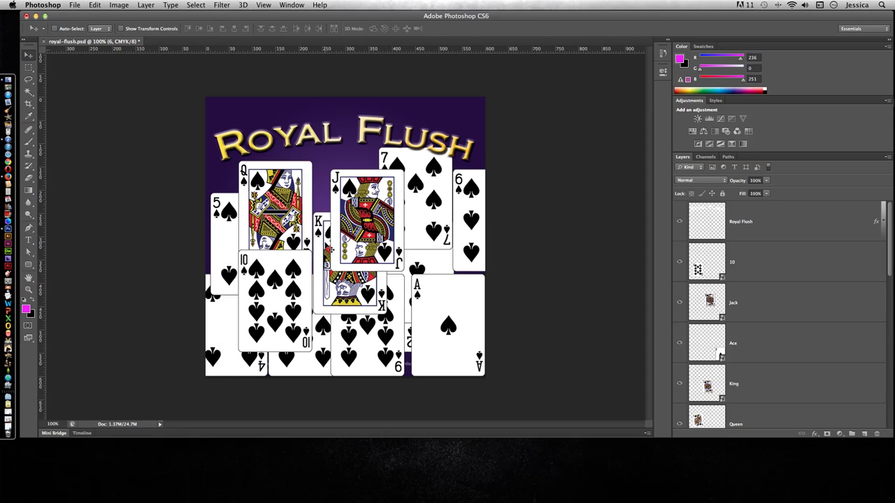
click(754, 305)
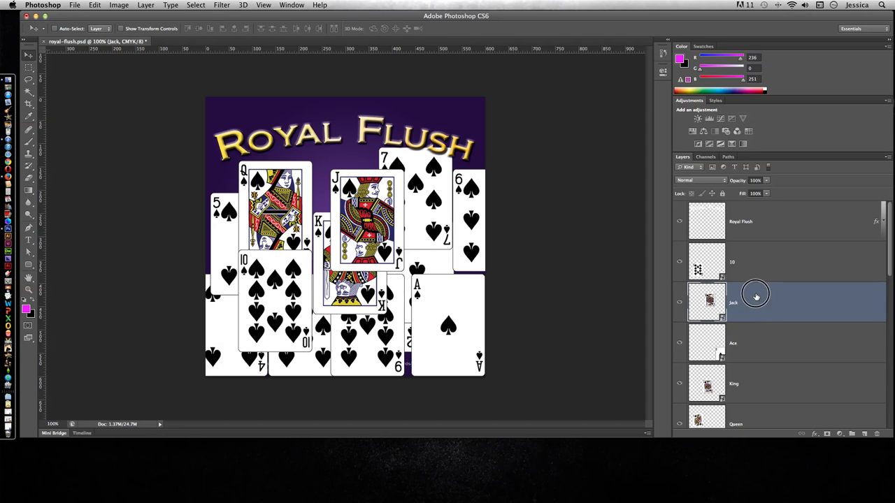
drag(755, 297, 744, 402)
drag(742, 420, 741, 422)
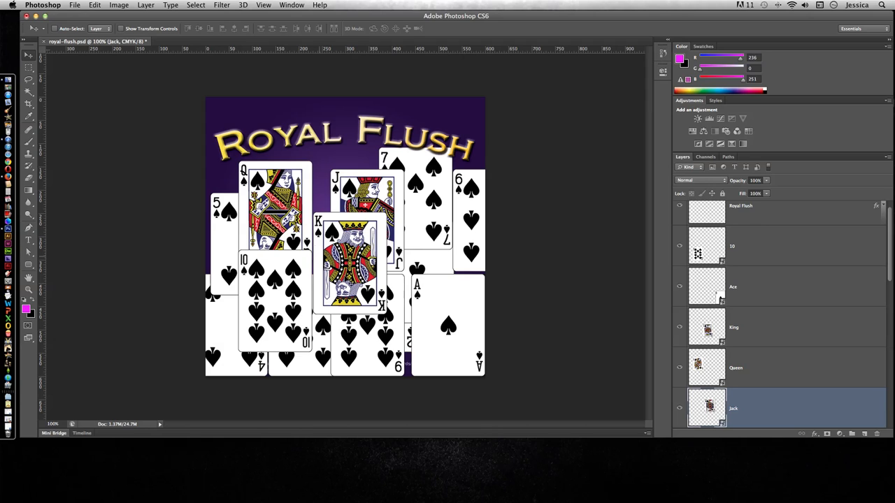
- Move layer 10 down the layer stack so it sits between the Jack layer and layer 9
click(776, 325)
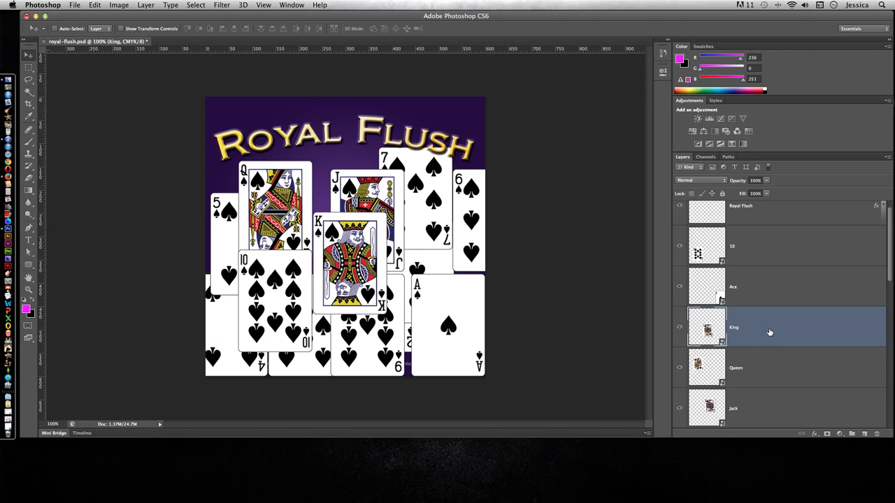
click(740, 251)
drag(745, 253, 746, 426)
scroll(752, 417, down, 10)
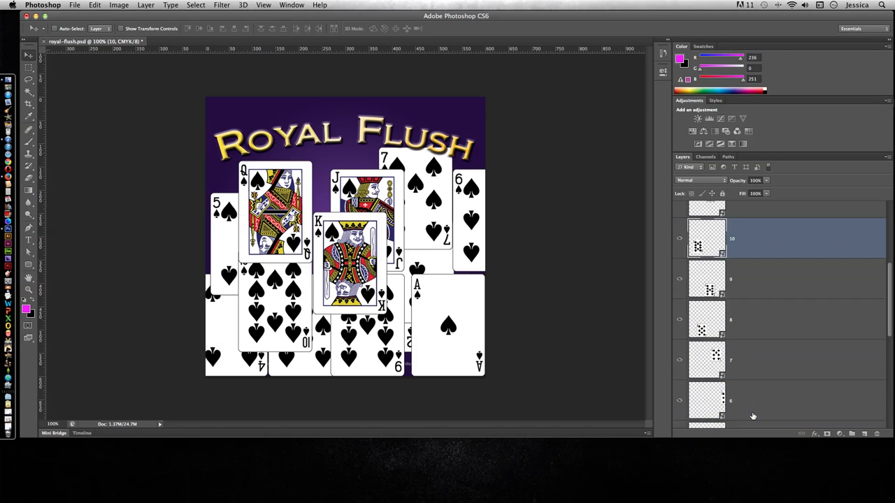
- Create a new layer group directly above the Ace layer and name it Cards
scroll(753, 415, up, 10)
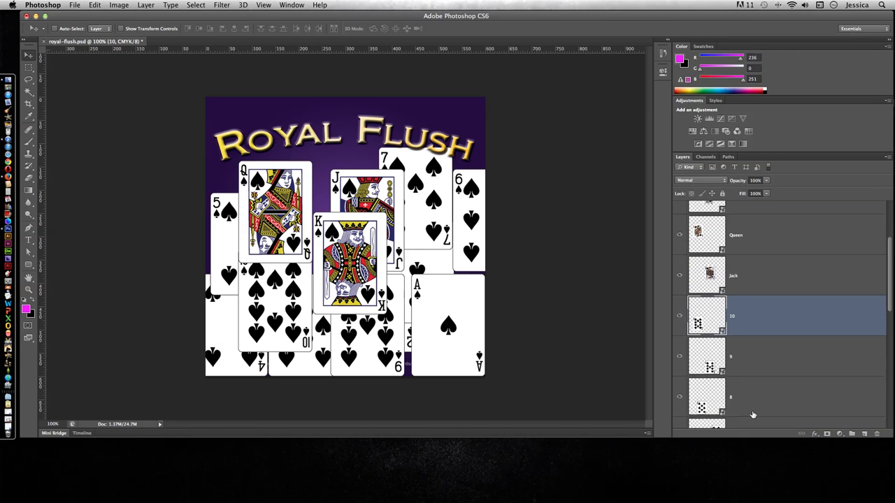
scroll(760, 376, up, 1)
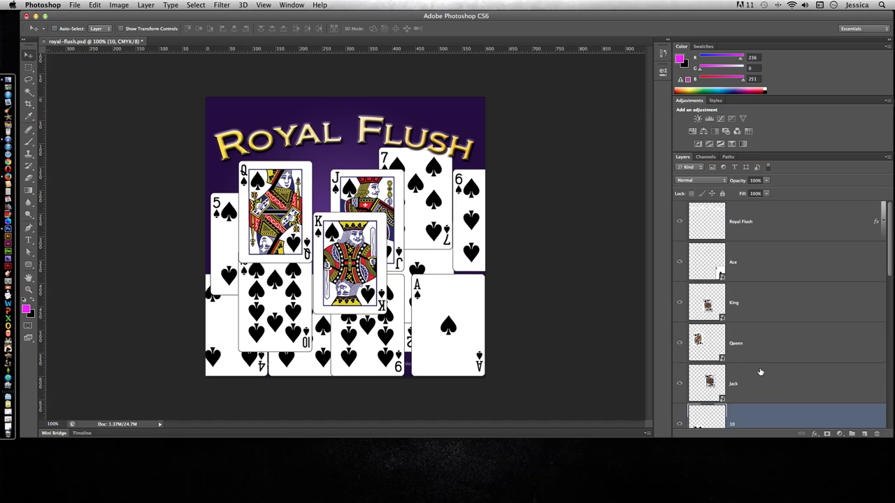
scroll(754, 339, down, 10)
scroll(754, 338, up, 10)
click(755, 262)
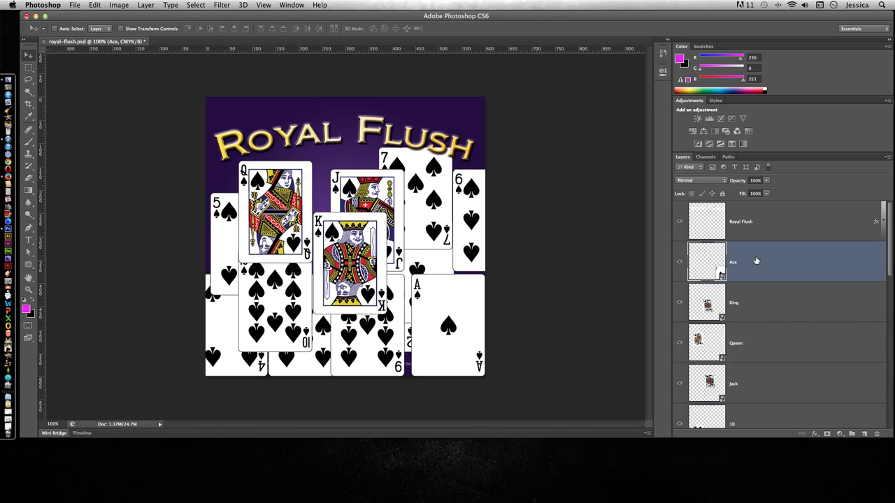
click(852, 435)
double_click(710, 248)
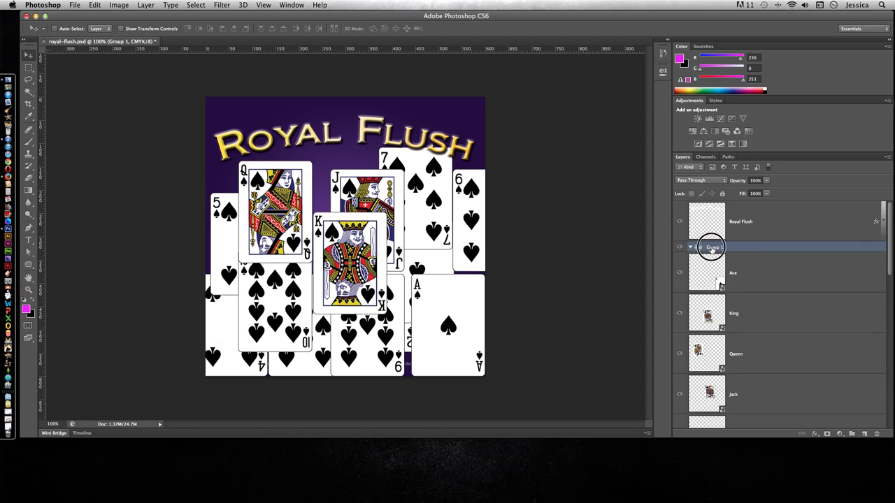
text(Cards)
key(Return)
- Select all card layers from Ace through 2 and move them into the Cards group
click(748, 276)
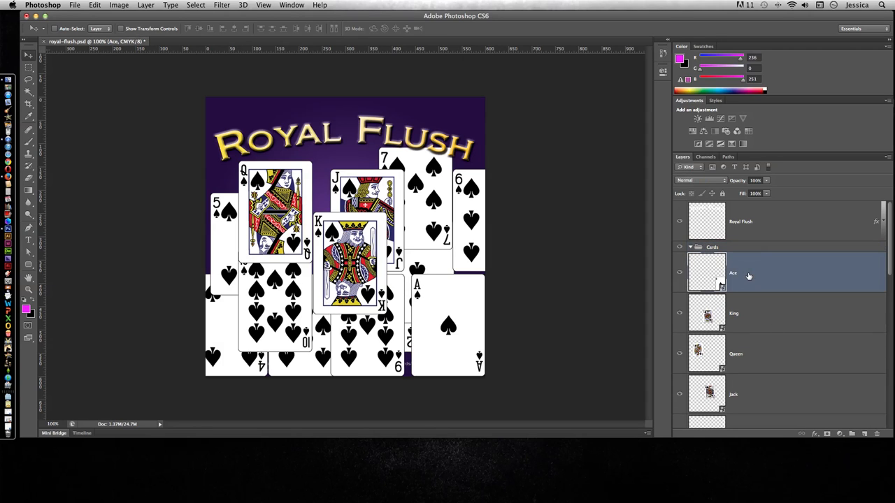
scroll(749, 278, down, 10)
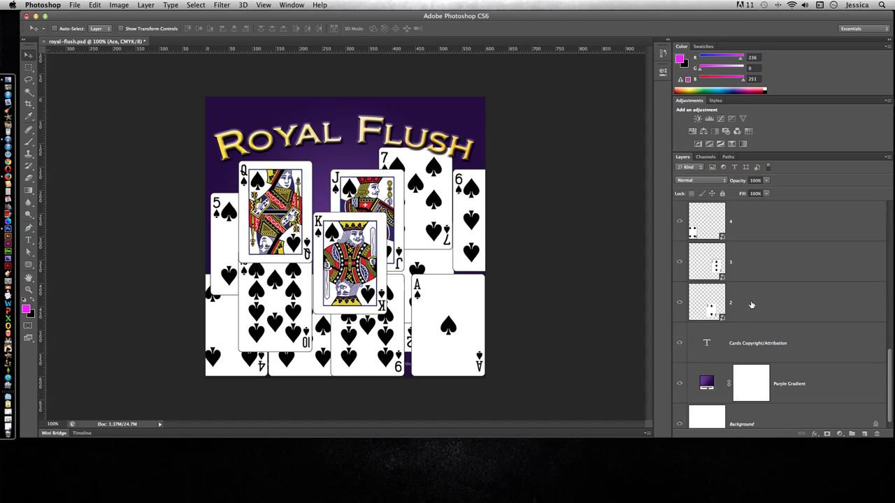
shift+click(750, 305)
scroll(743, 281, up, 10)
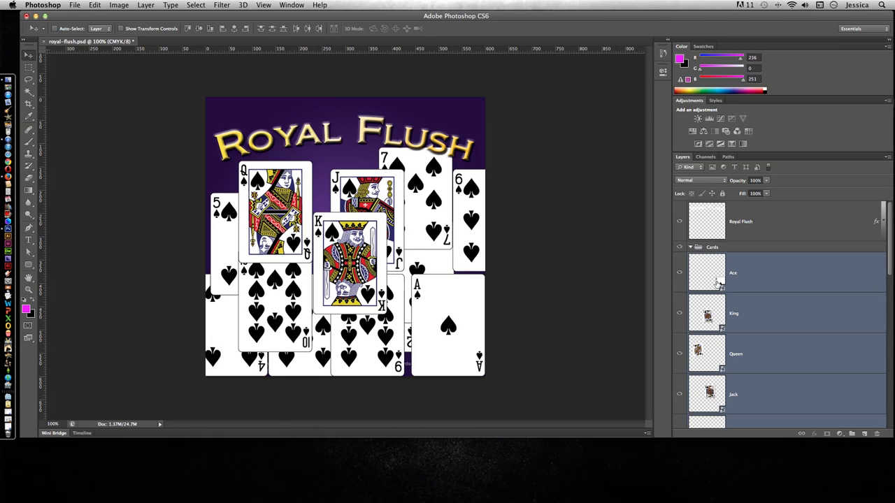
drag(720, 272, 716, 249)
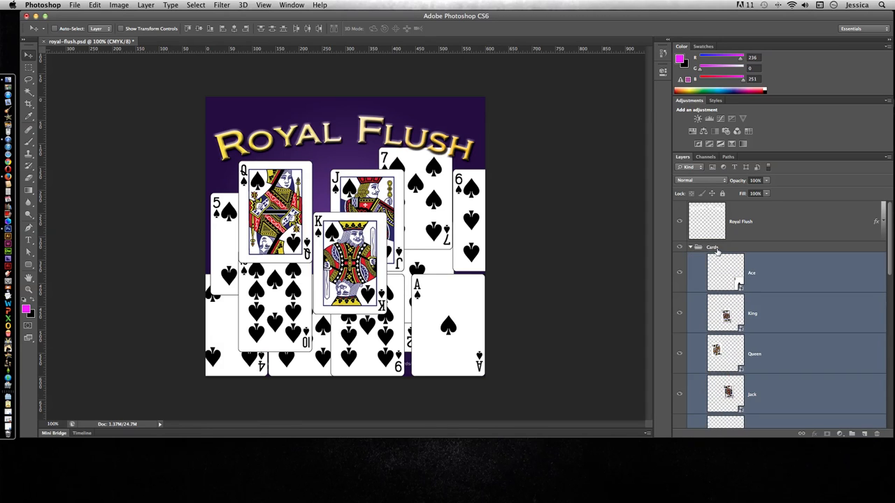
- Collapse and expand the Cards group to compare the layer list with its contents hidden and shown
click(691, 249)
click(690, 250)
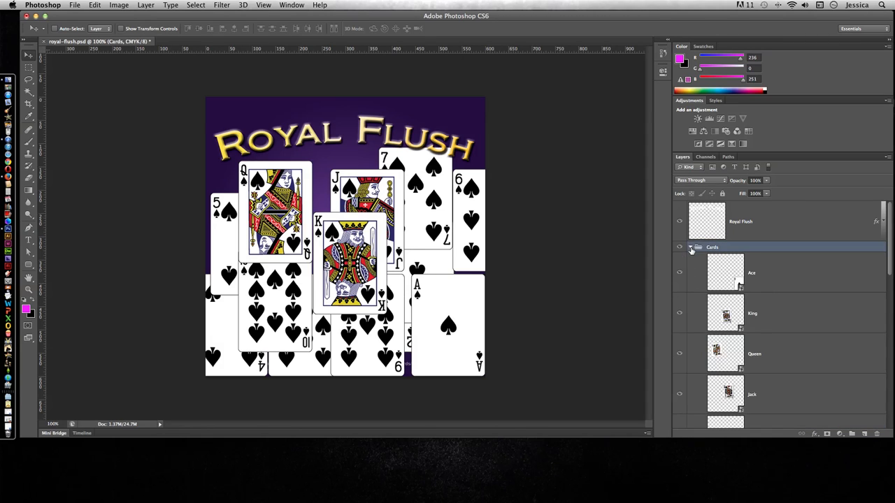
click(691, 248)
click(691, 249)
click(691, 249)
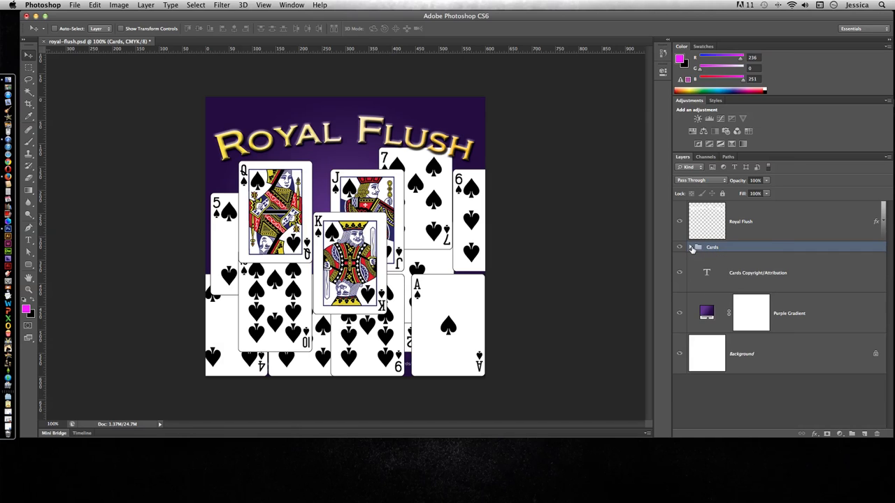
click(690, 249)
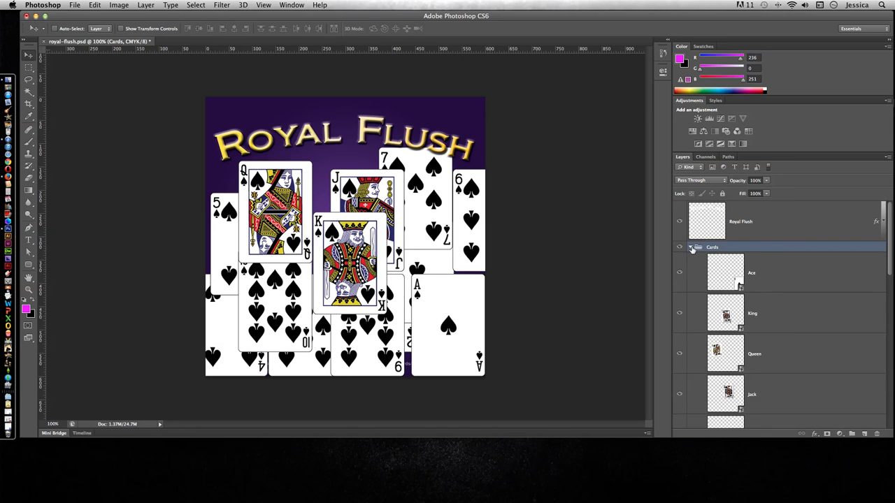
- Collapse the Cards group and toggle its visibility off and on to compare the artwork with and without the cards
click(691, 249)
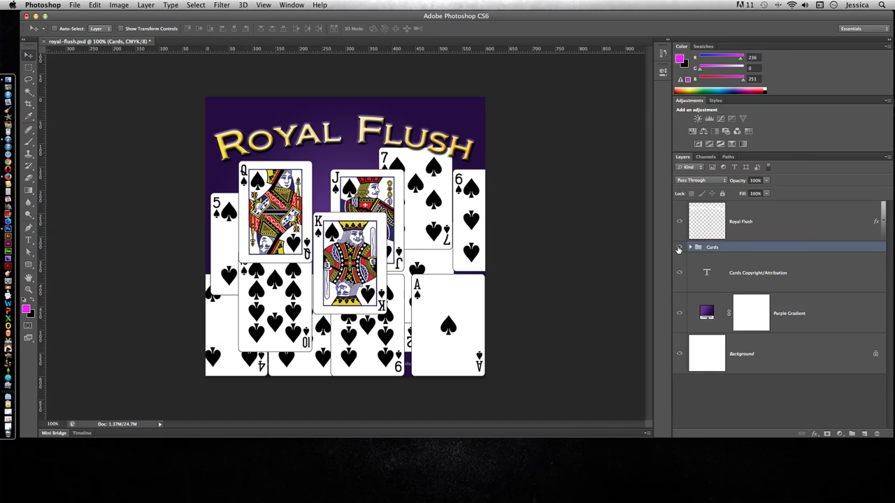
click(680, 248)
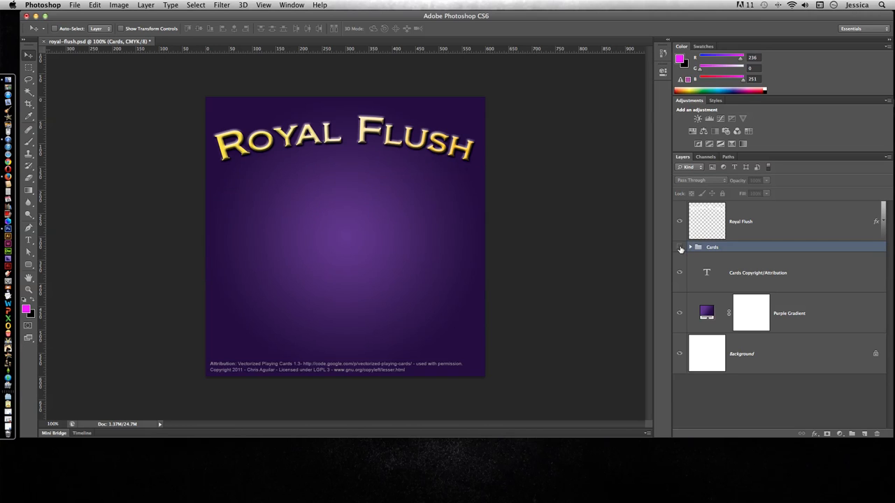
click(680, 249)
click(680, 248)
click(680, 249)
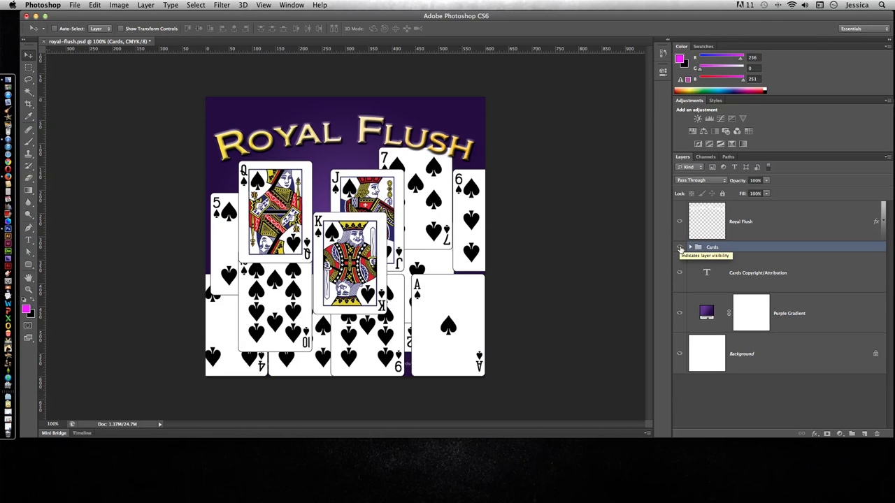
- Expand the Cards group and hide layers 9 through 2, leaving Ace, King, Queen, Jack and 10 shown
click(691, 249)
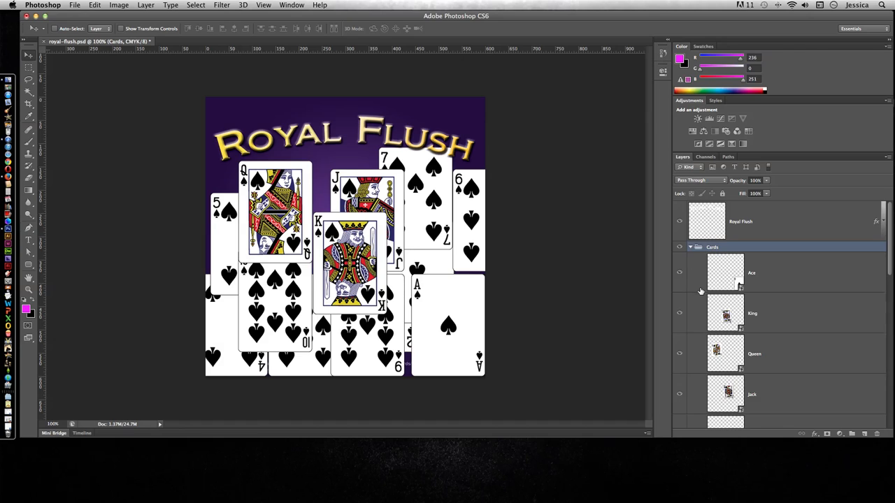
scroll(700, 291, down, 1)
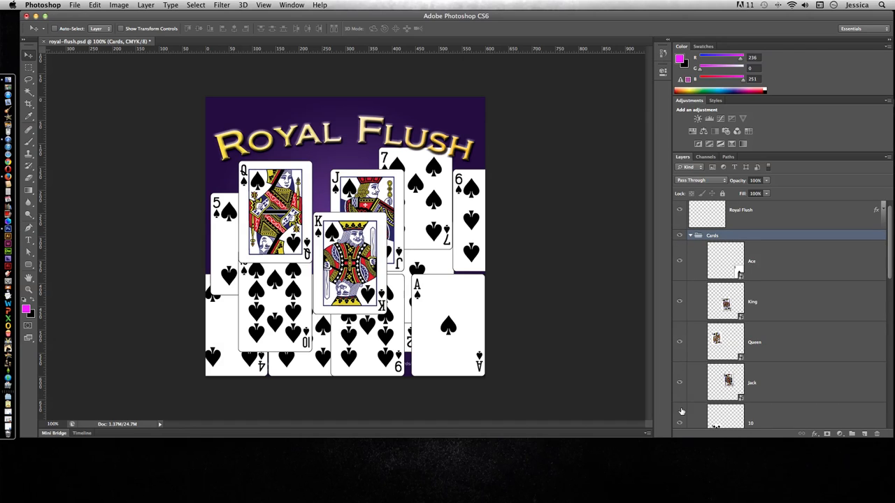
scroll(692, 406, down, 1)
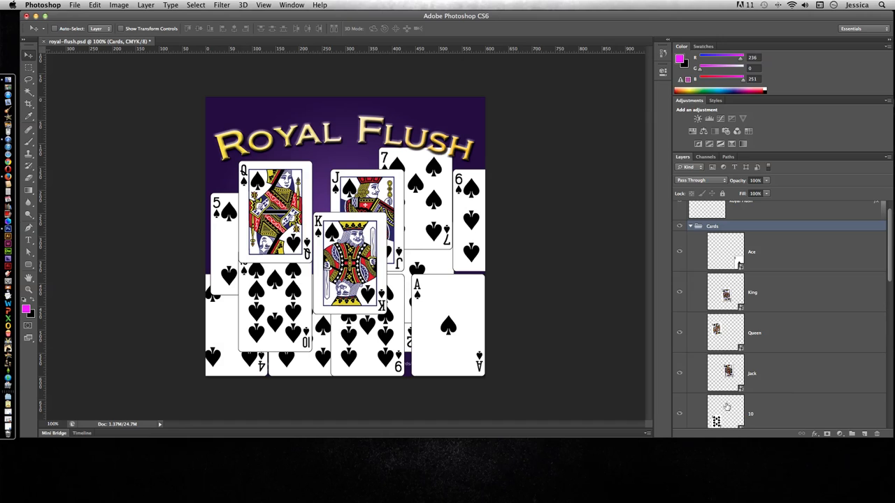
scroll(713, 397, down, 5)
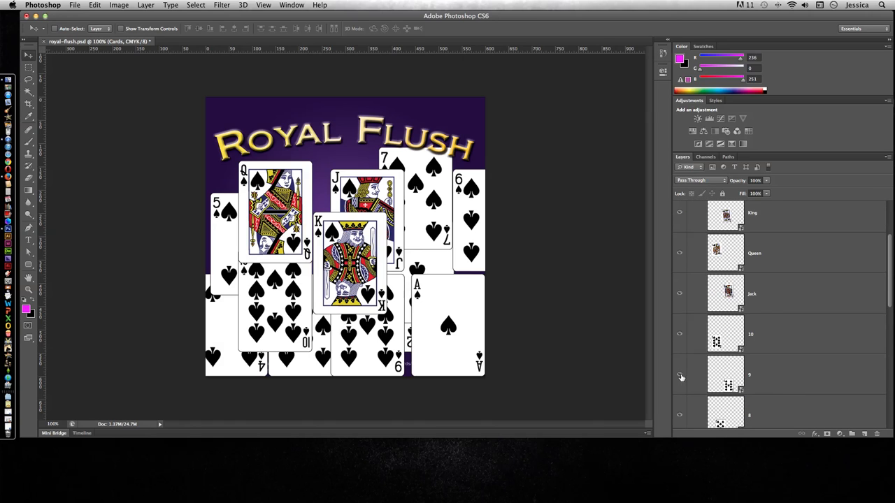
drag(680, 378, 684, 401)
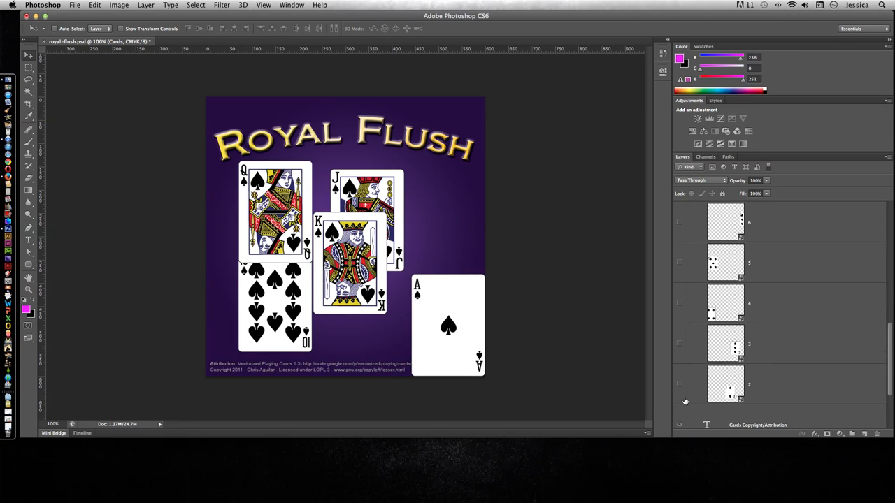
- Collapse the Cards group and toggle its visibility to check the five remaining cards, then look over its contents
scroll(685, 401, up, 5)
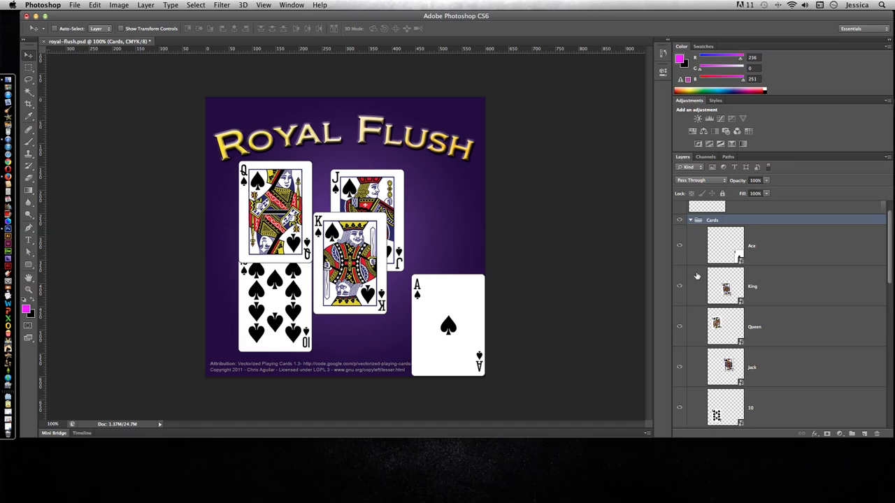
click(690, 219)
click(679, 248)
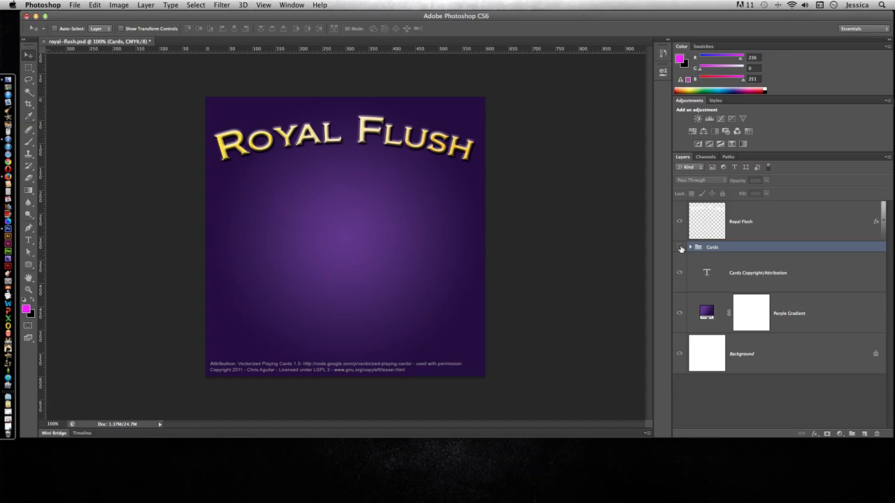
click(679, 248)
click(679, 248)
click(680, 247)
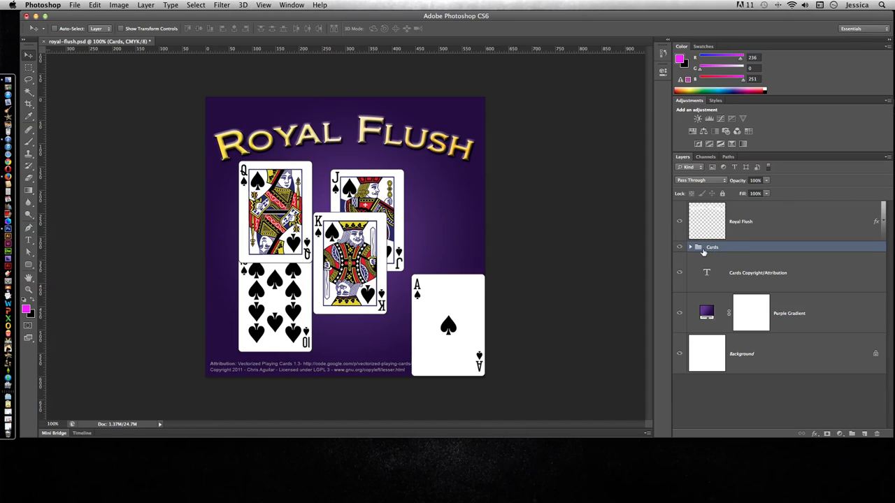
click(691, 247)
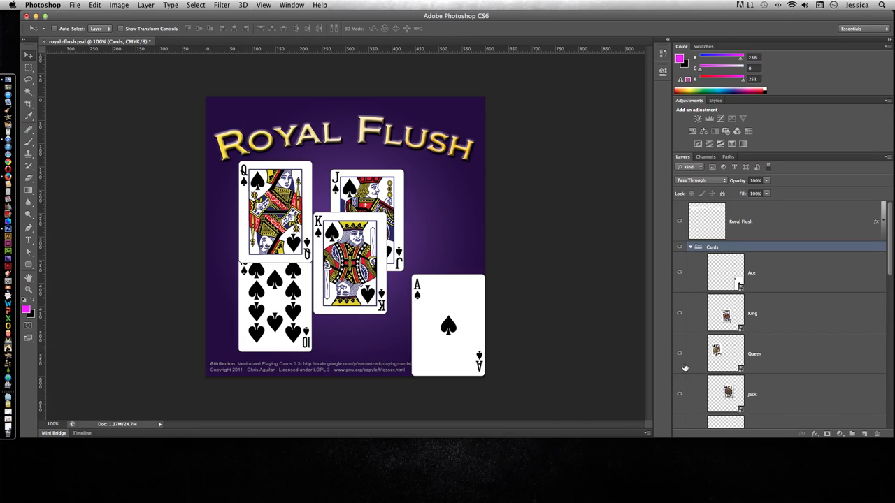
click(690, 247)
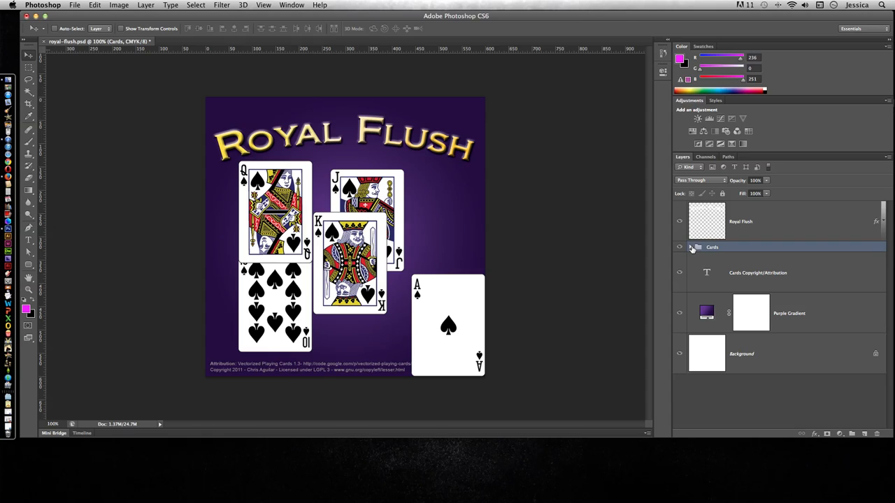
- Select layer 10 inside the Cards group and reposition the 10 card higher on the canvas, partly behind the Queen
click(691, 248)
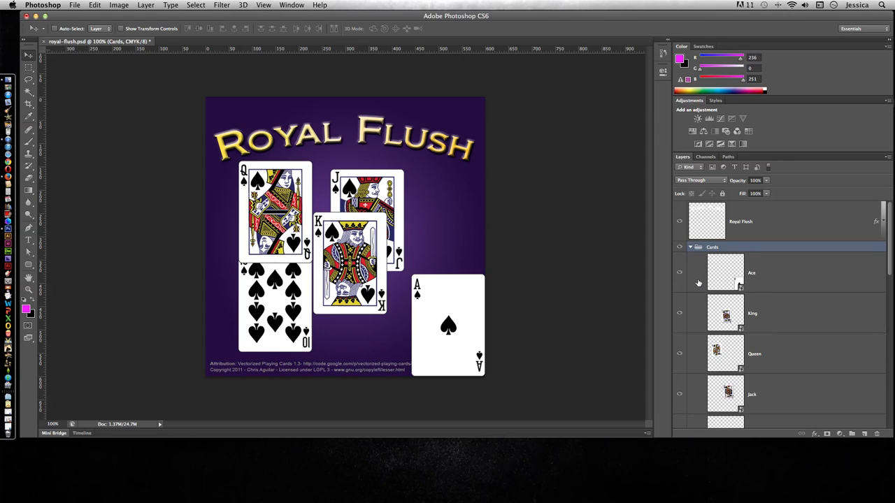
scroll(697, 283, down, 3)
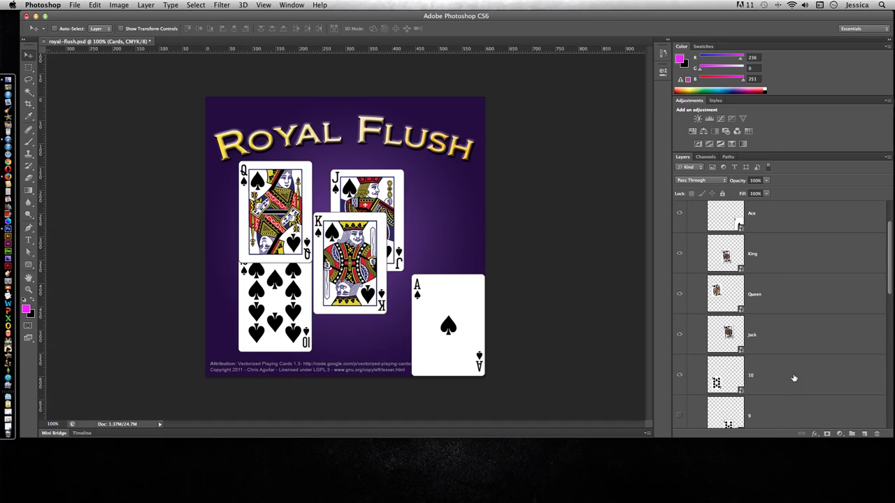
click(793, 377)
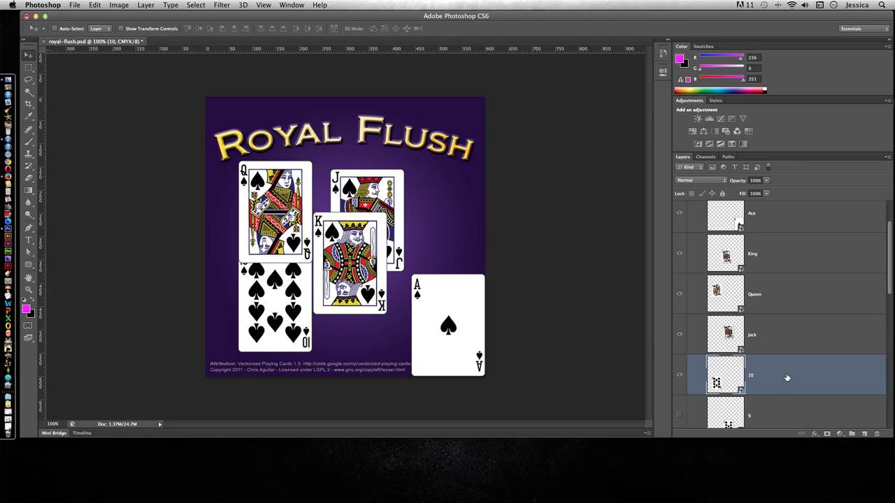
drag(273, 321, 257, 303)
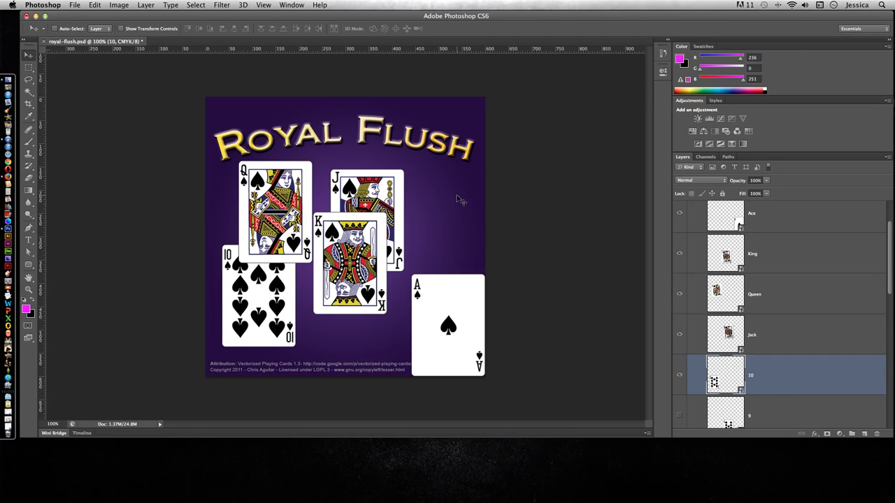
drag(457, 201, 461, 176)
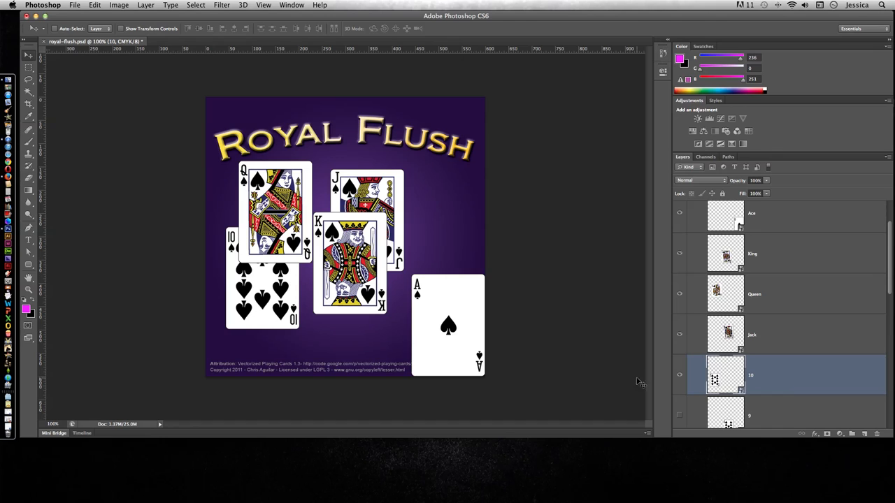
drag(268, 300, 281, 278)
- Move the Jack, Queen, King and Ace cards into an overlapping row extending right from the 10 card
click(800, 352)
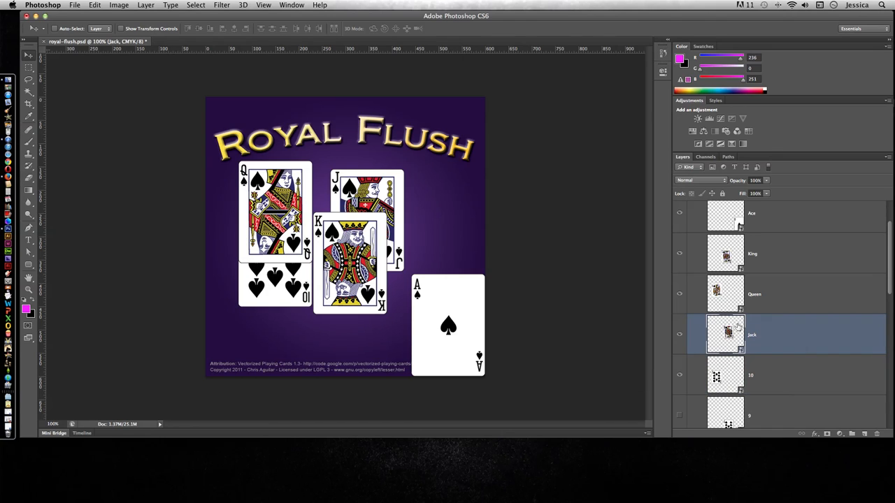
drag(415, 250, 334, 285)
click(758, 308)
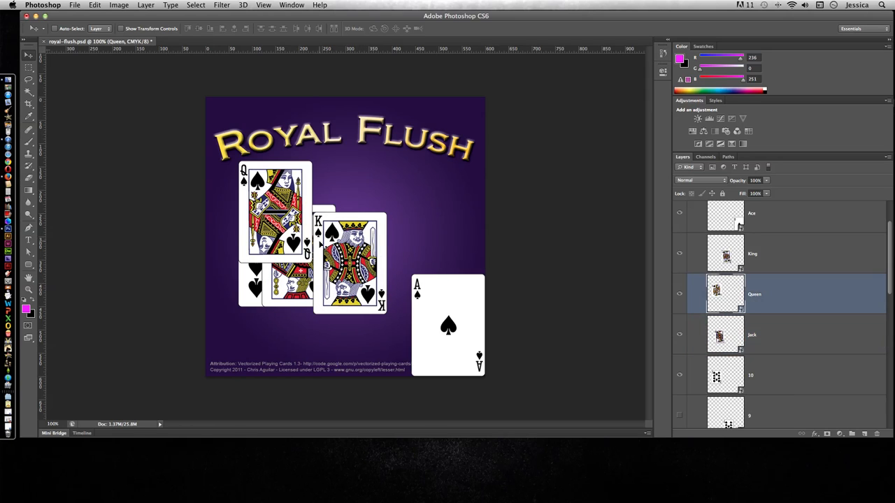
drag(279, 227, 375, 258)
click(769, 253)
click(773, 222)
drag(459, 308, 406, 257)
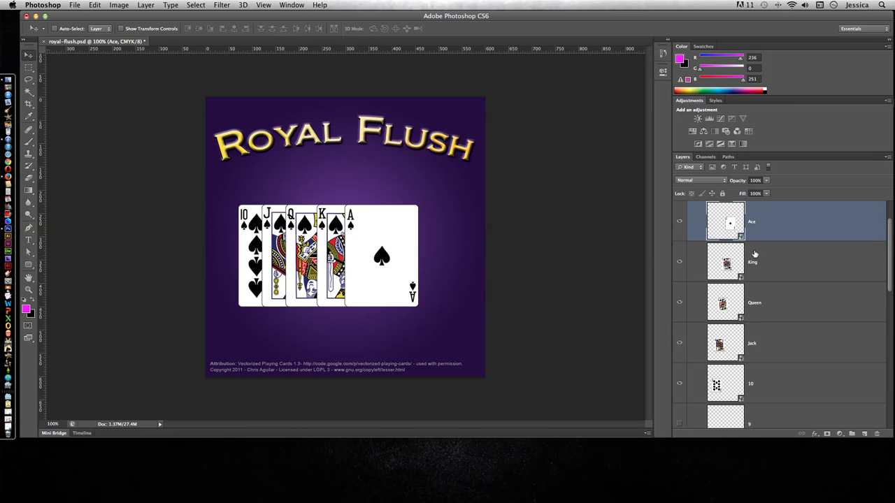
- Select the Ace through 10 layers together and shift the five-card hand slightly right and up to centre it
shift+click(770, 386)
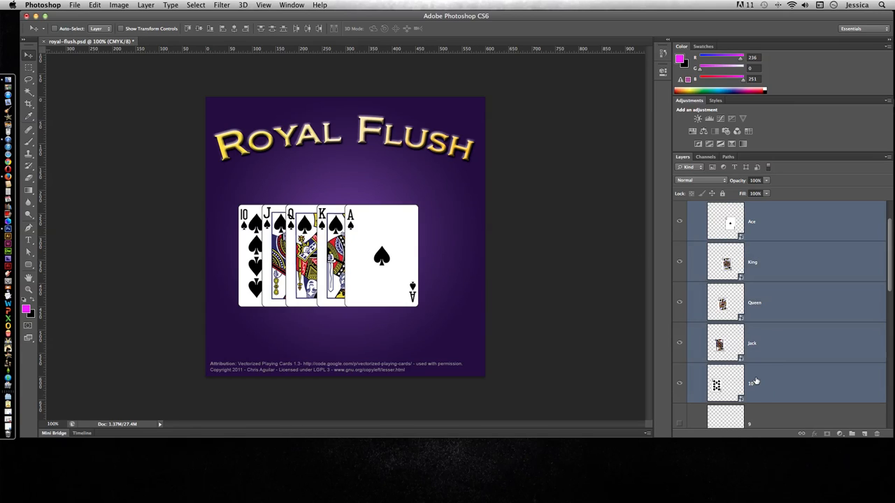
drag(336, 260, 353, 253)
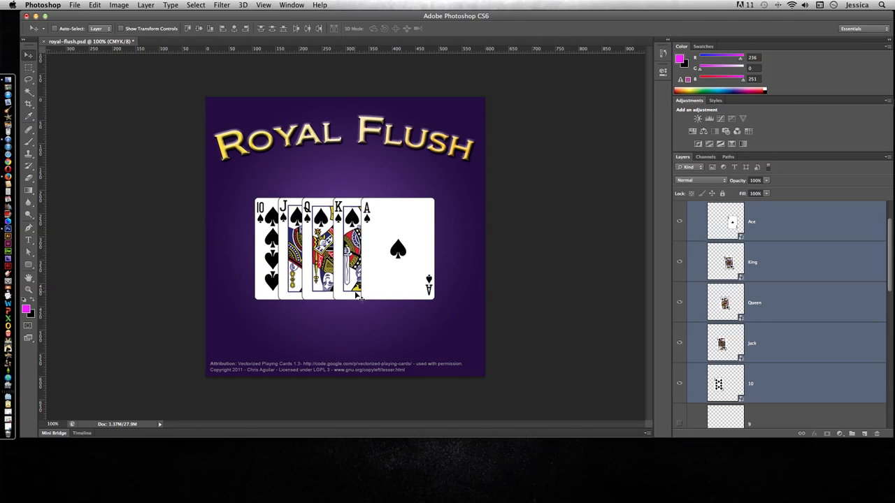
- Rotate the 10 card about 10.6 degrees counterclockwise with Free Transform
click(777, 374)
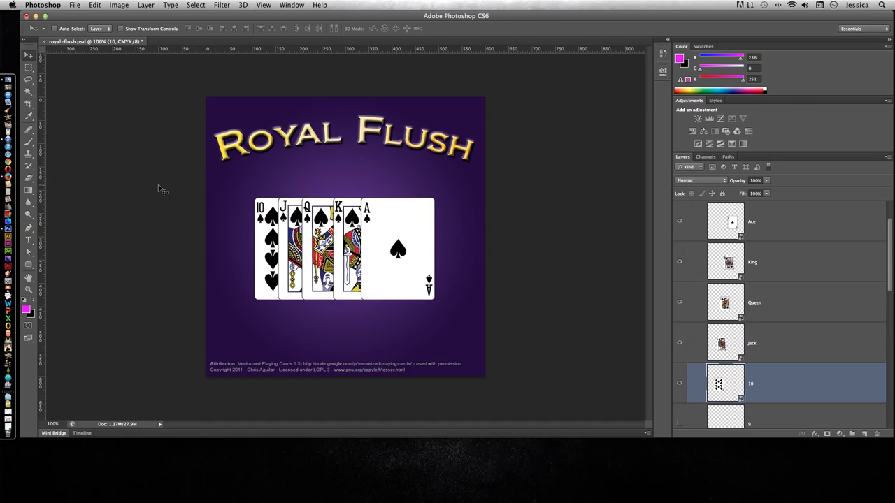
key(ctrl+t)
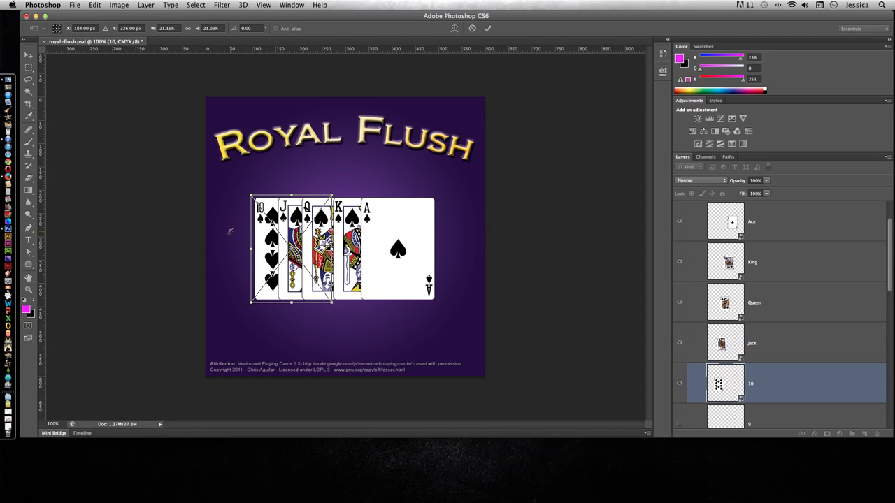
drag(239, 184, 237, 218)
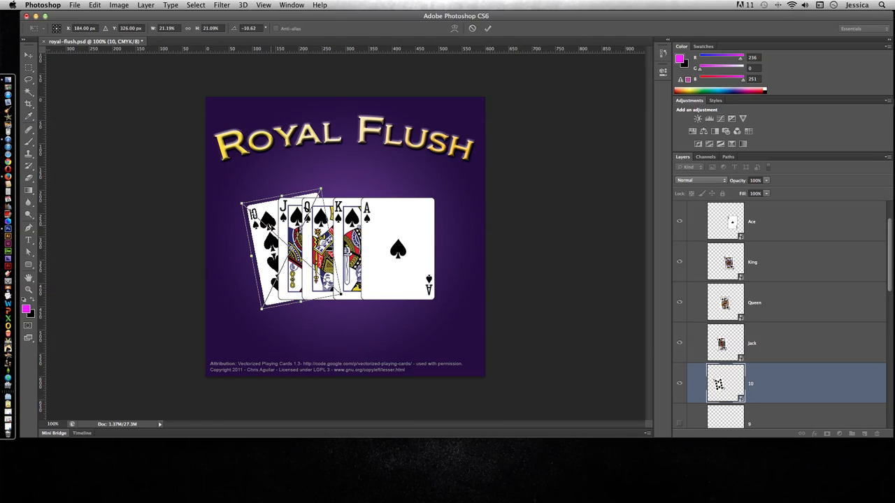
key(Return)
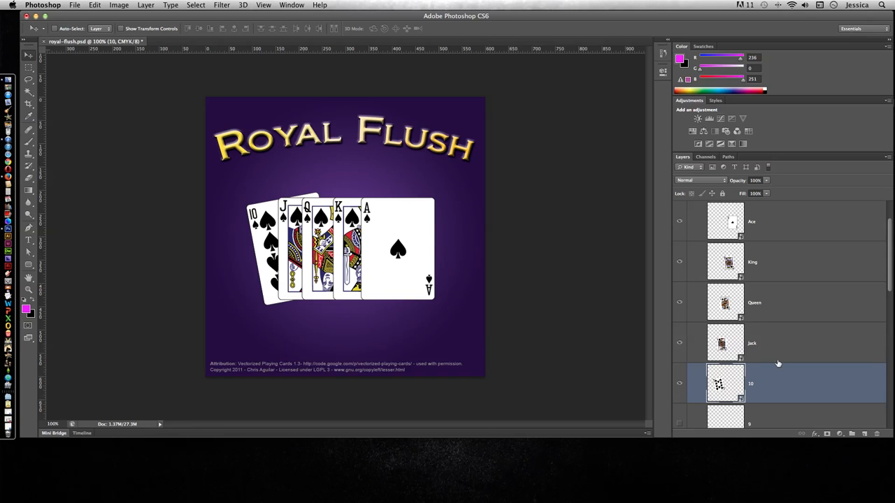
- Rotate the Jack card about 6.3 degrees counterclockwise and move it to about X 212 px, Y 311 px, overlapping the 10
click(756, 341)
key(ctrl+t)
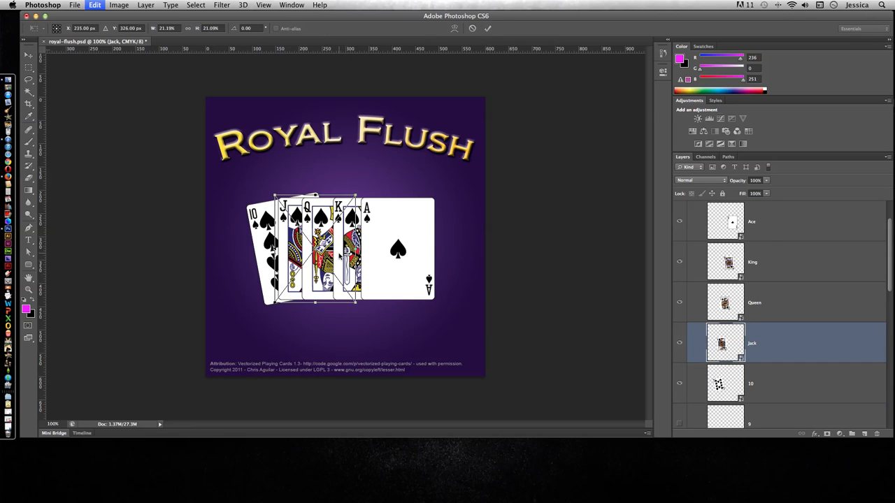
drag(359, 185, 342, 183)
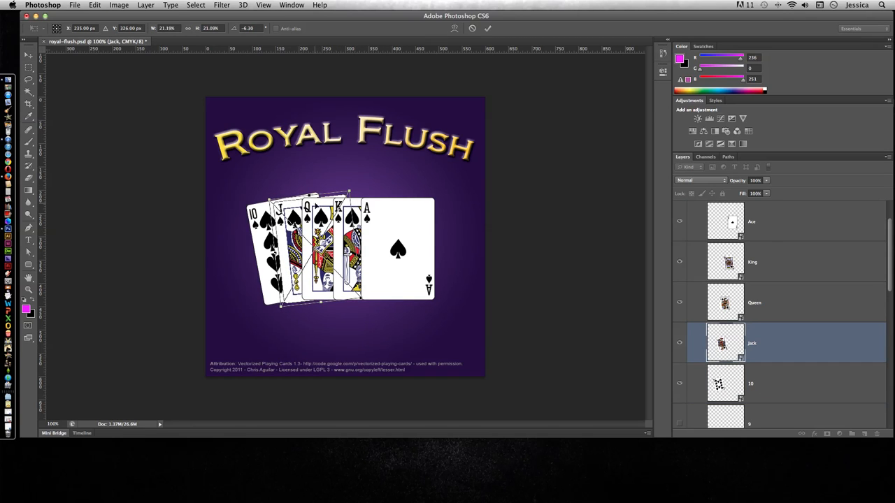
drag(293, 207, 276, 197)
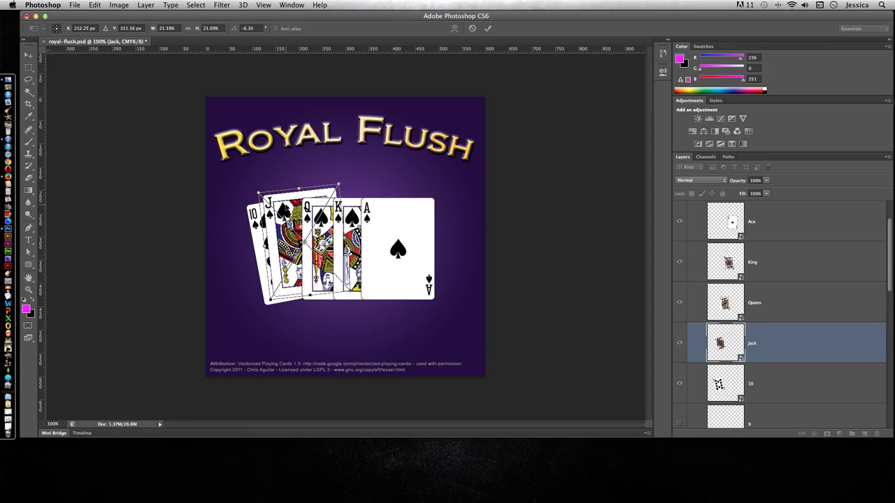
key(Return)
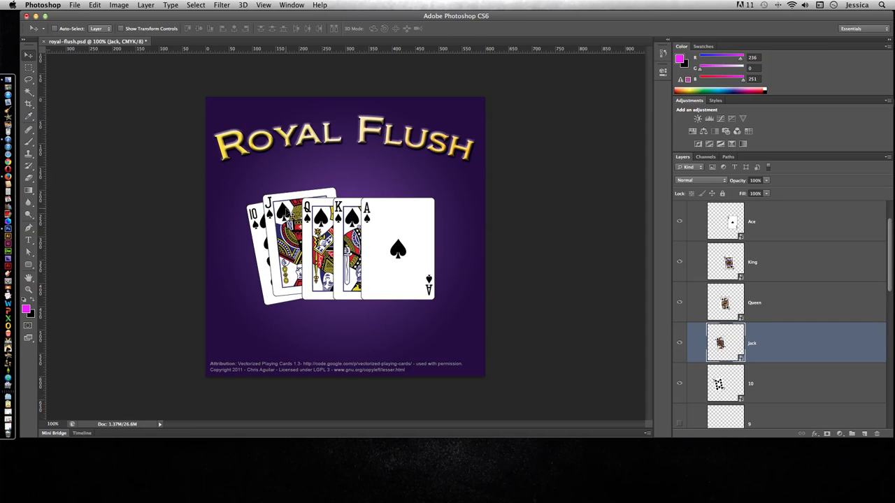
- Move the Queen card slightly up and left so it overlaps the Jack, and select the King layer
click(731, 303)
drag(314, 242, 298, 231)
click(760, 264)
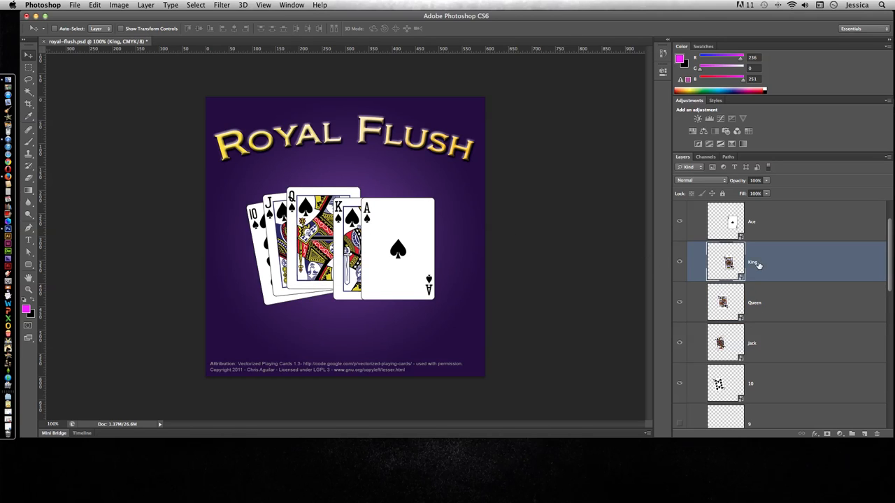
key(ctrl+t)
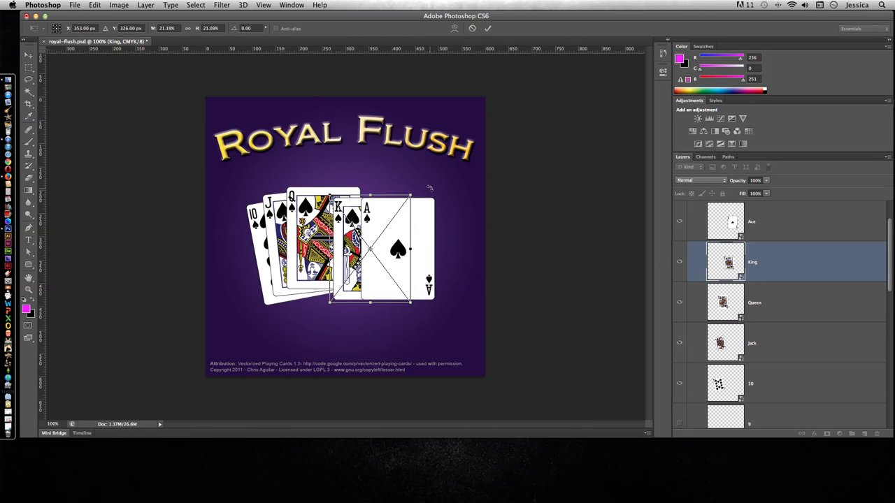
drag(415, 192, 368, 192)
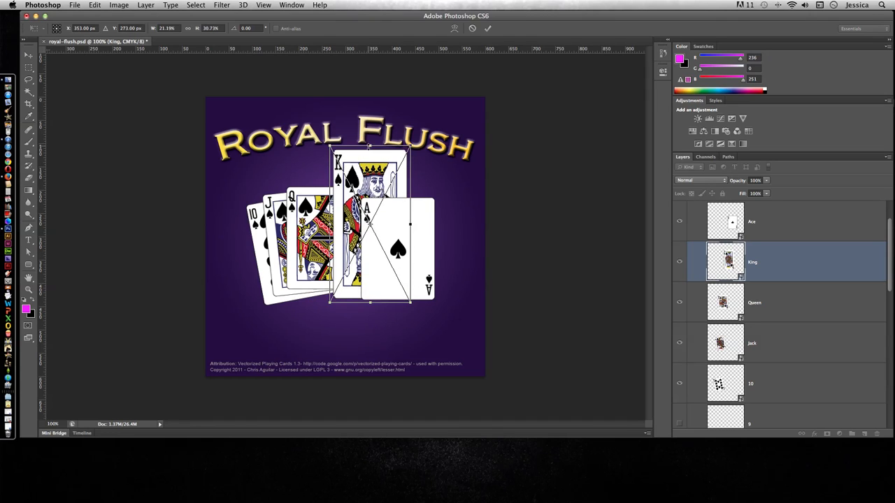
key(Return)
- Rotate the King card about 10.1 degrees clockwise and move it left to about X 290 px so it overlaps the Queen
key(ctrl+t)
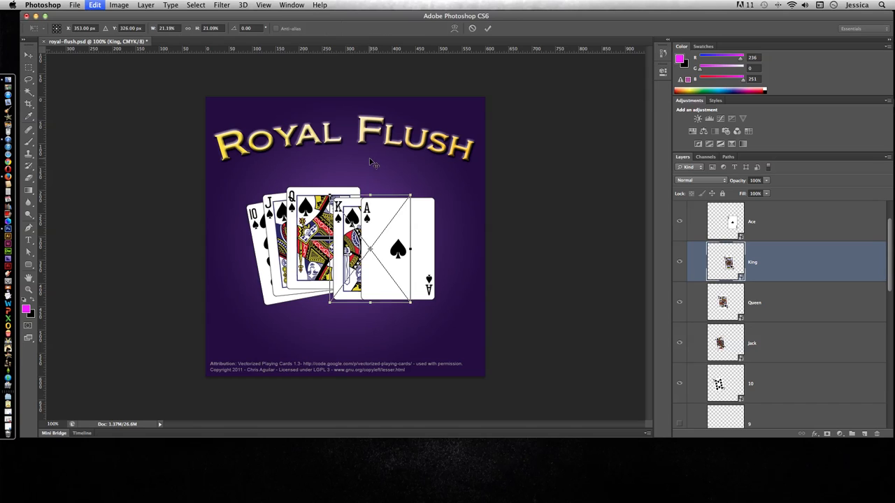
mouse_move(425, 193)
mouse_down()
mouse_move(424, 185)
mouse_move(429, 206)
mouse_up()
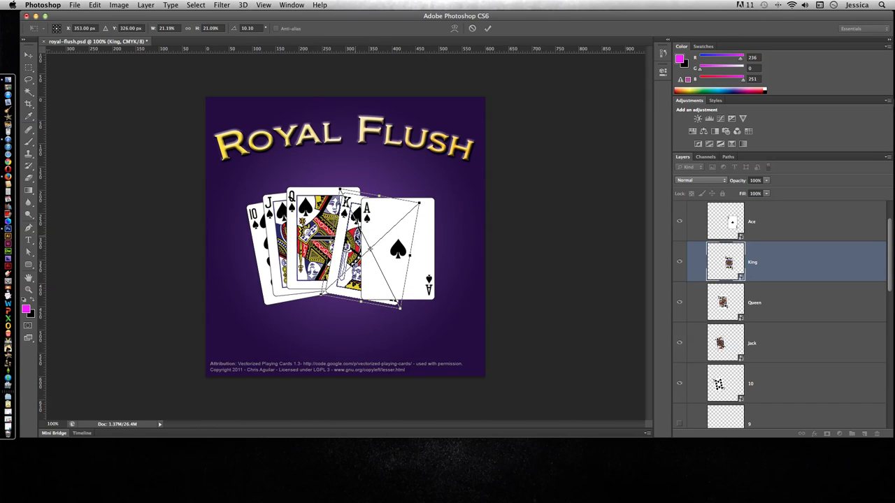
drag(354, 235, 323, 227)
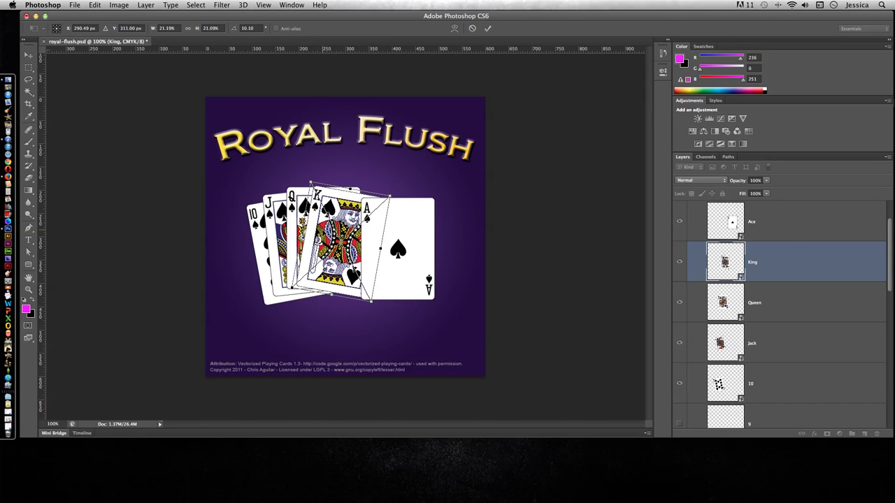
key(Return)
- Rotate the Ace card about 13.6 degrees clockwise and move it left so it overlaps the King in the fan
click(769, 236)
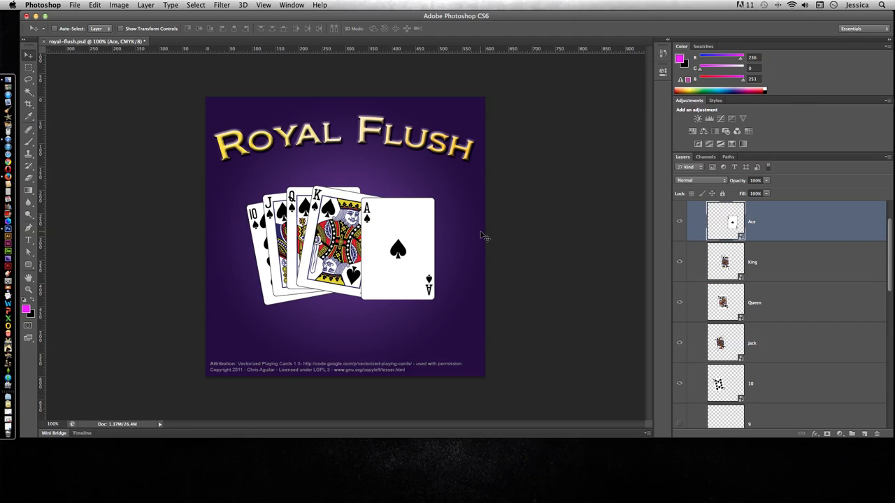
key(super+t)
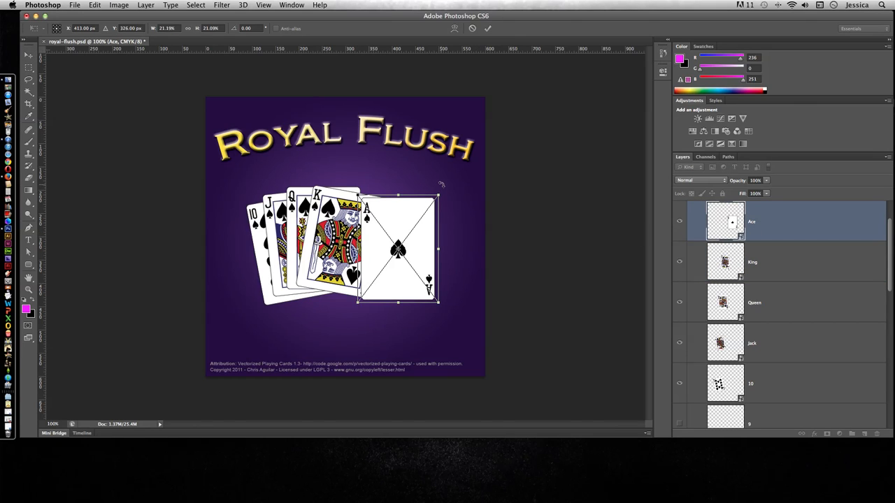
drag(441, 184, 351, 223)
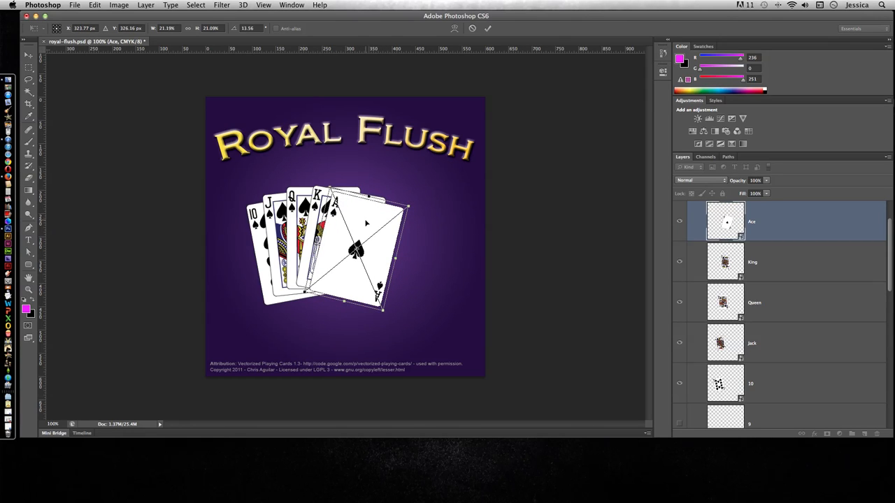
mouse_move(366, 223)
mouse_down()
mouse_move(356, 214)
mouse_move(363, 229)
mouse_up()
key(Return)
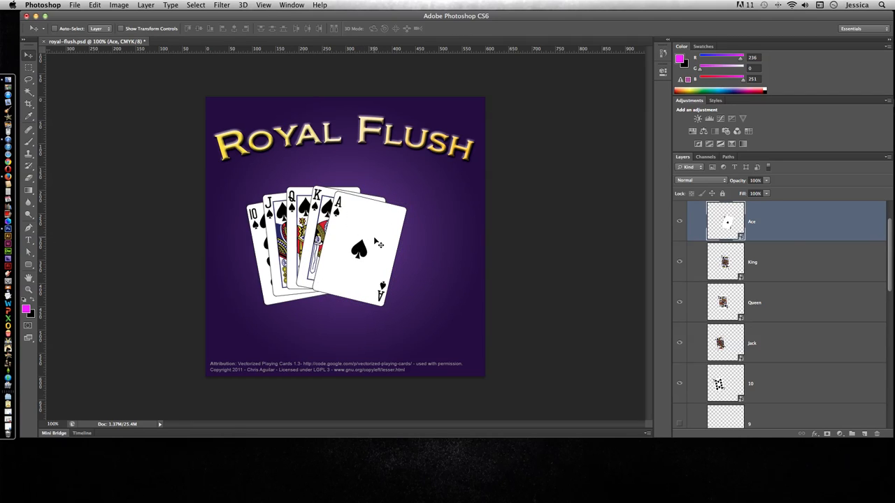
- Scale the Ace through 10 layers together to about 123%, rotated about 6.8 degrees counterclockwise, and centre the hand below the title
shift+click(781, 390)
drag(291, 253, 323, 248)
key(ctrl+t)
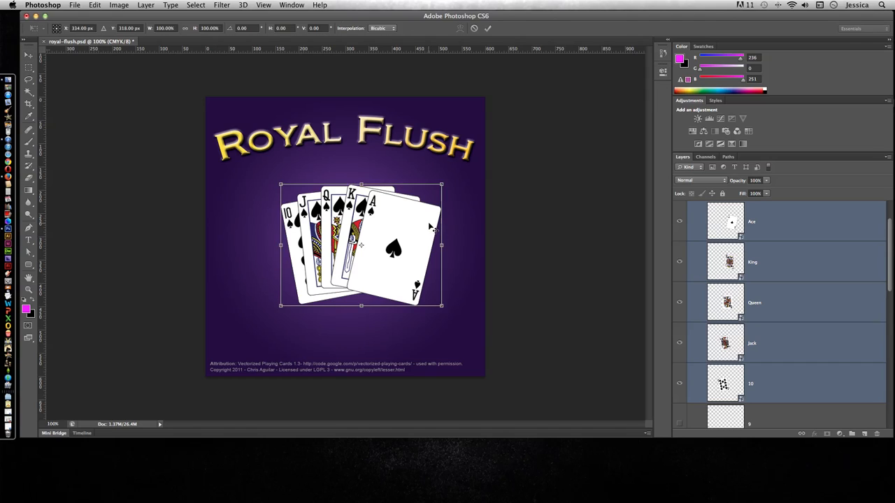
drag(453, 175, 445, 113)
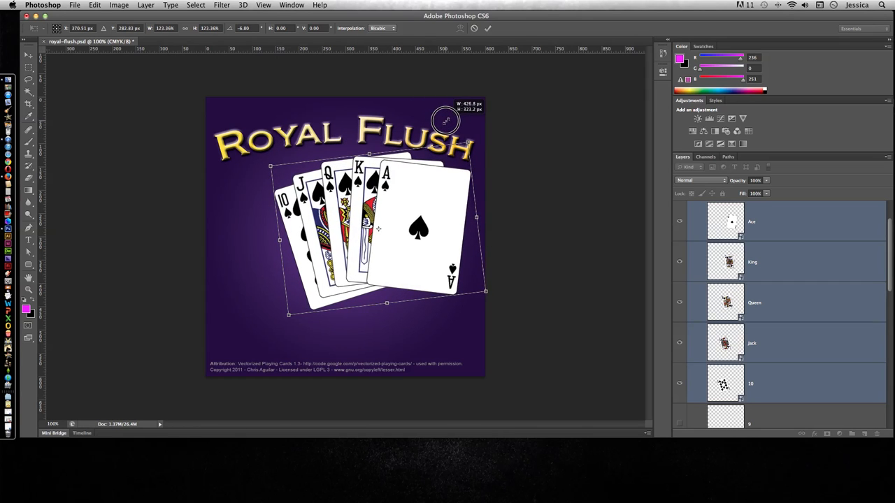
drag(421, 199, 376, 228)
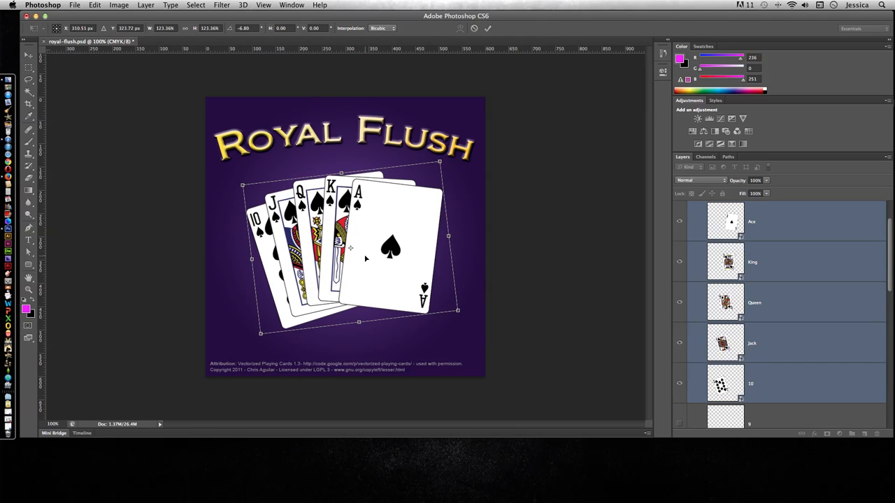
key(Return)
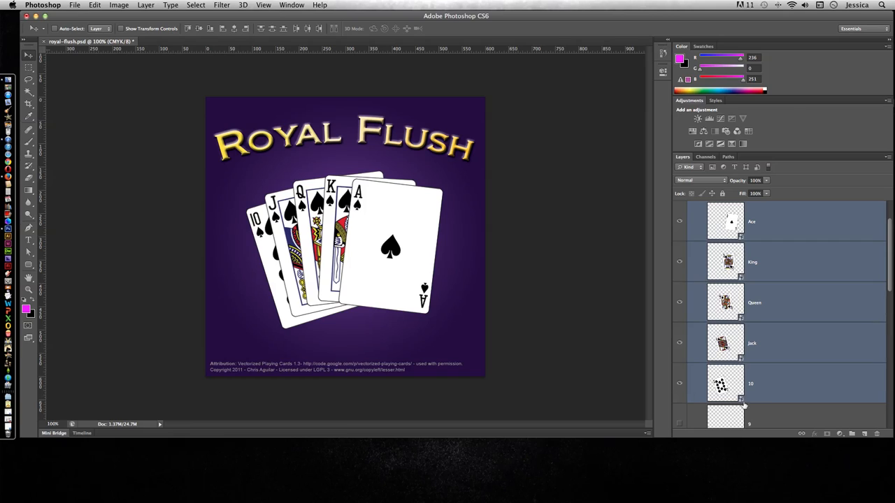
- Try the King layer at about 47% opacity, and return it to 100%
click(772, 413)
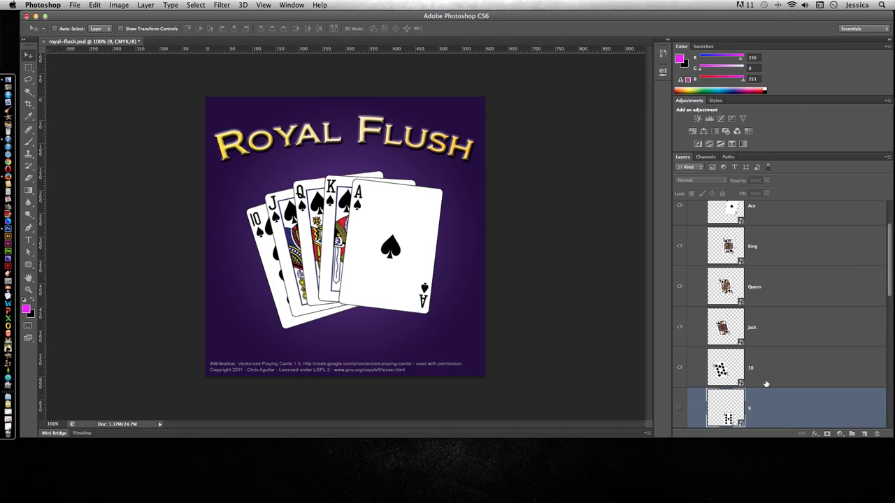
click(729, 245)
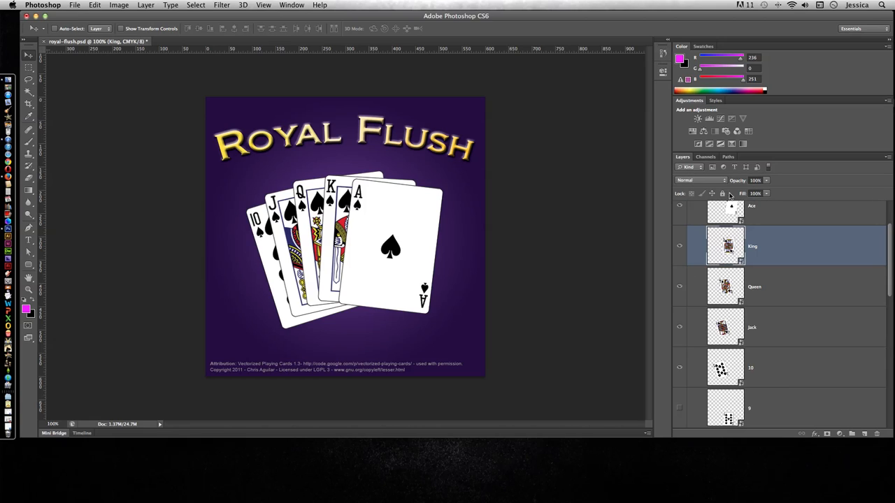
click(766, 181)
drag(766, 189, 743, 191)
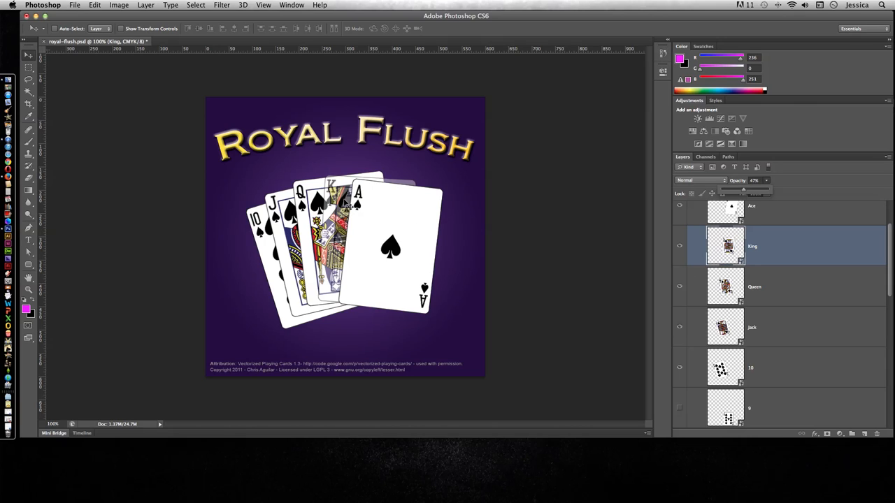
drag(744, 192, 775, 189)
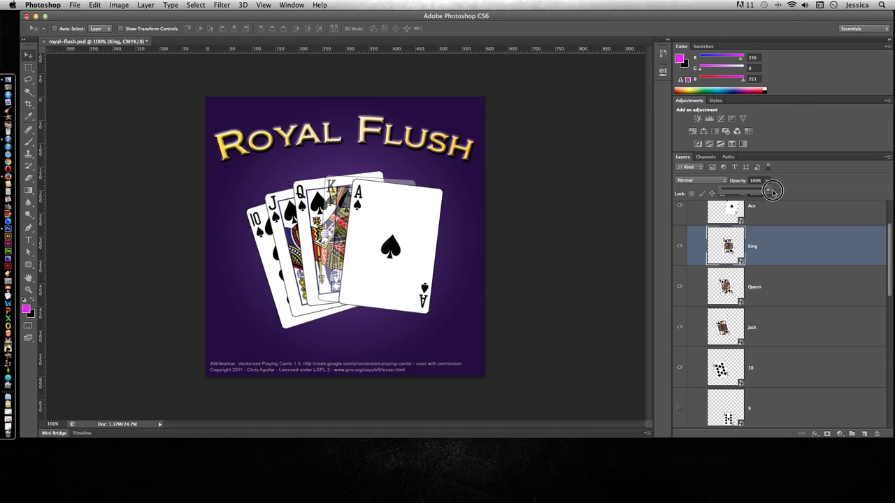
click(687, 180)
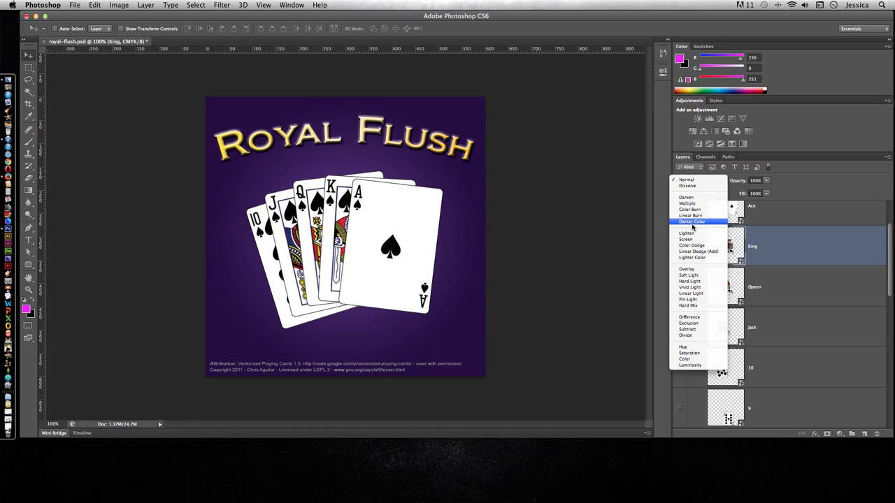
click(785, 195)
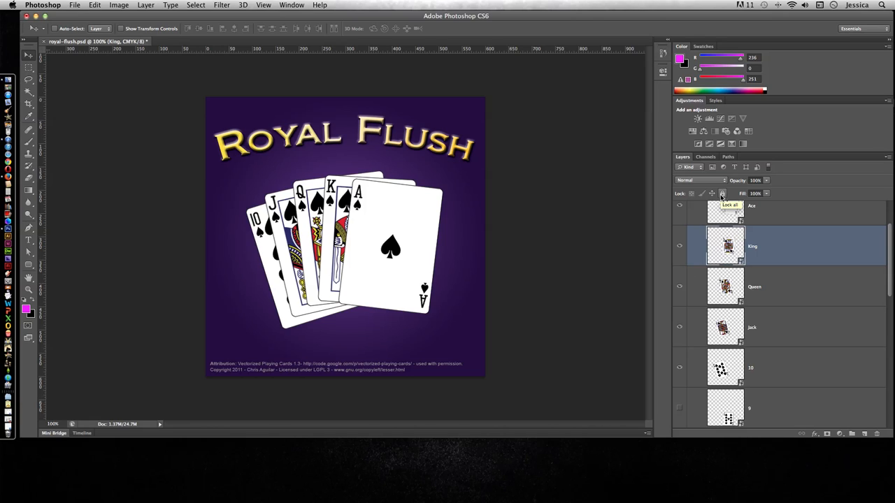
click(838, 434)
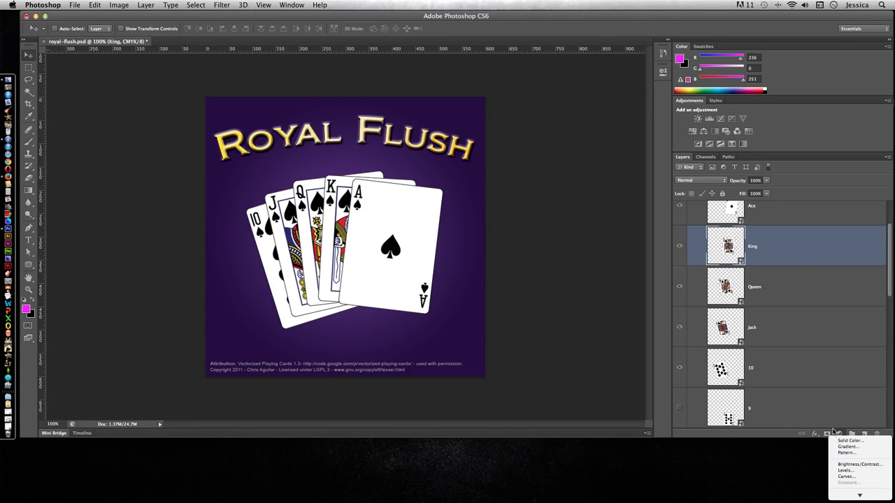
click(803, 406)
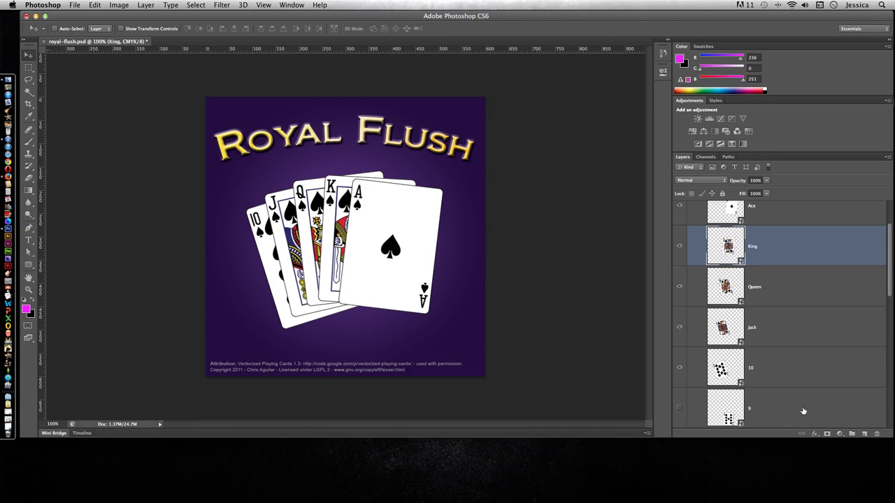